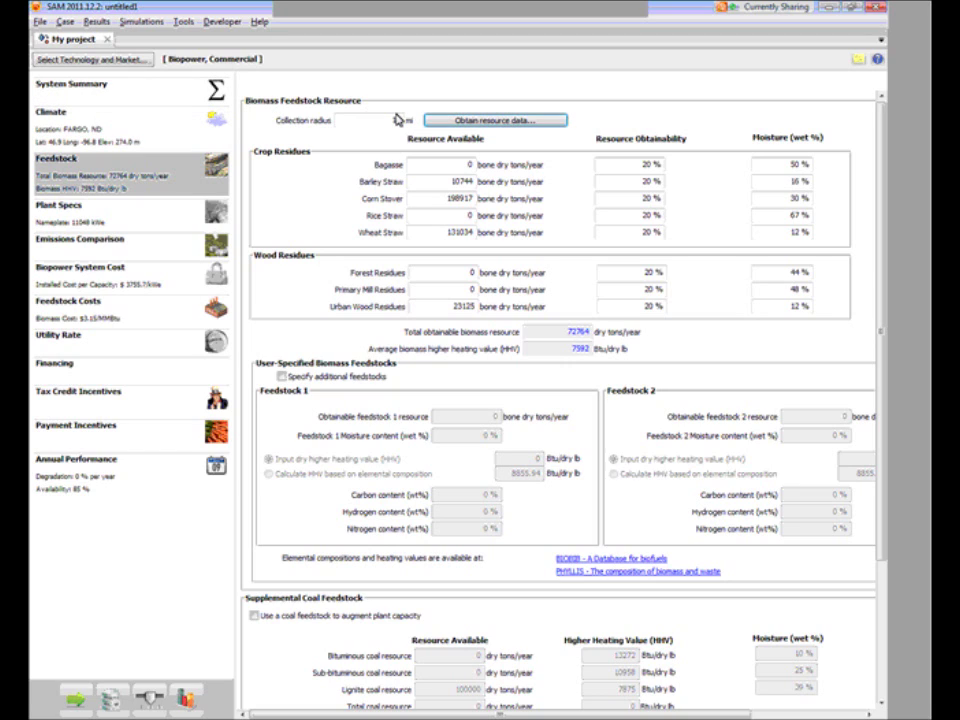
# Set the biomass feedstock collection radius to 15 mi.
pyautogui.click(397, 119)
pyautogui.write('15')
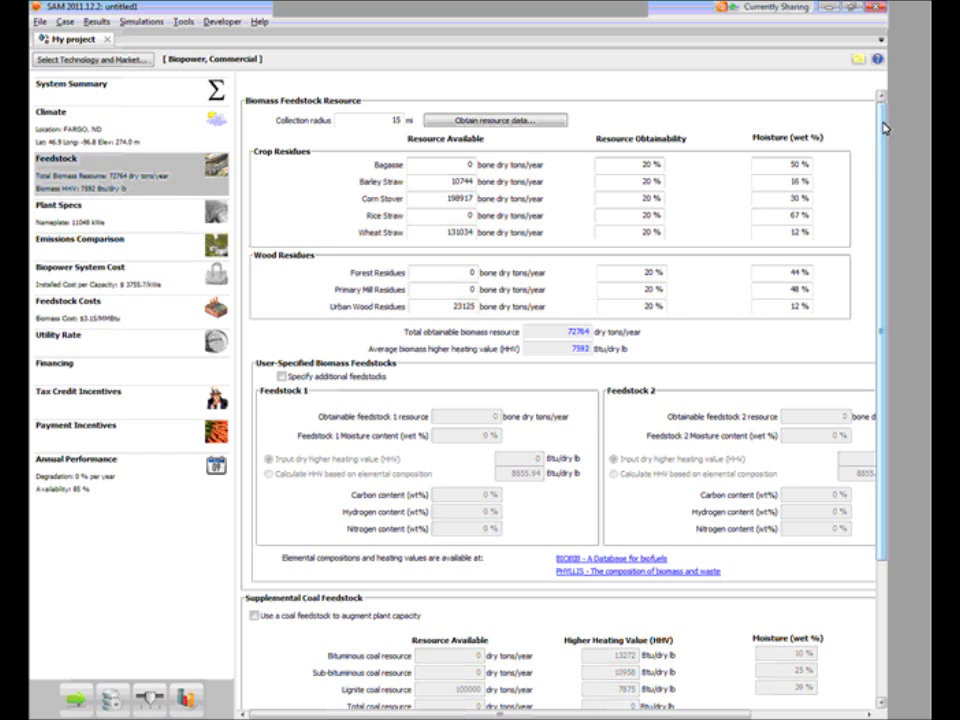
pyautogui.moveTo(884, 127); pyautogui.dragTo(624, 111)
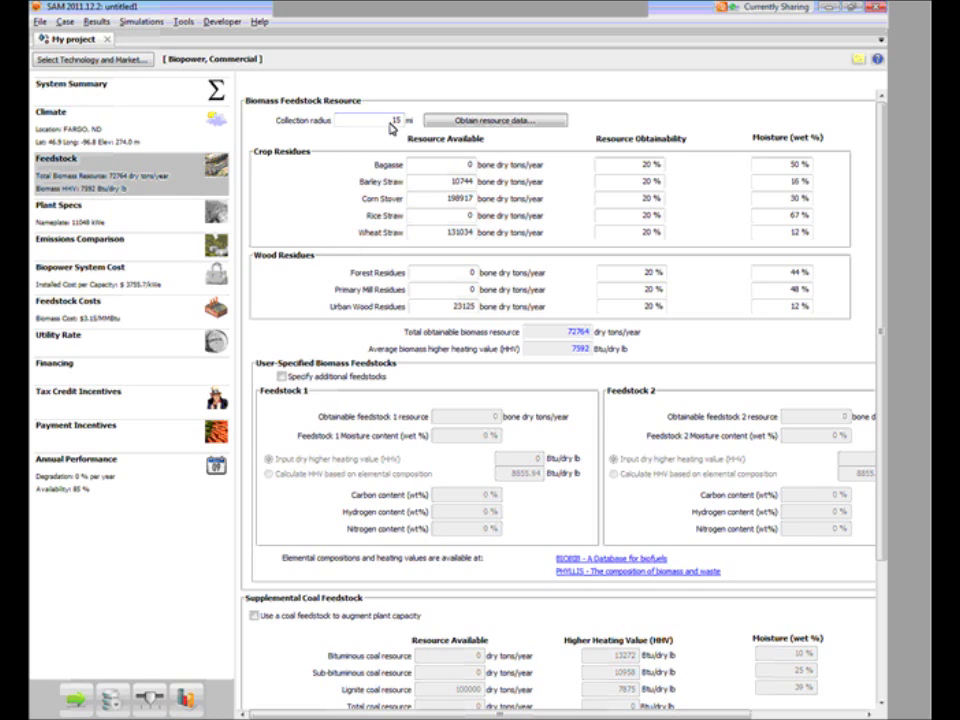
# Set the collection radius to 20 mi, obtain the biomass resource data for it and apply the data to the current case.
pyautogui.moveTo(390, 125); pyautogui.dragTo(408, 125)
pyautogui.write('20')
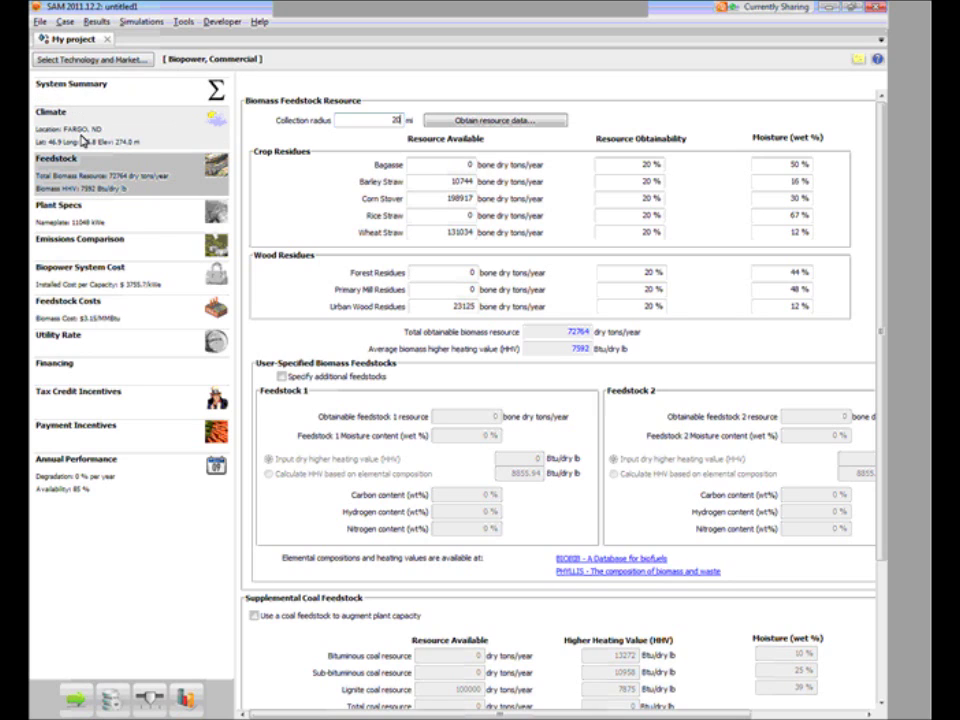
pyautogui.click(484, 125)
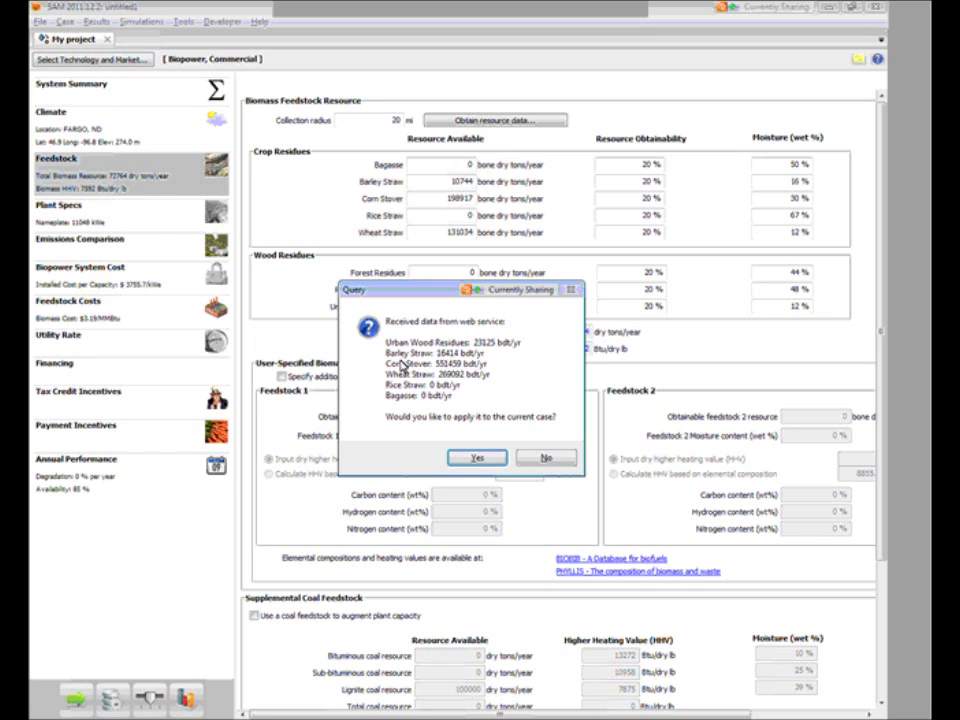
pyautogui.click(476, 459)
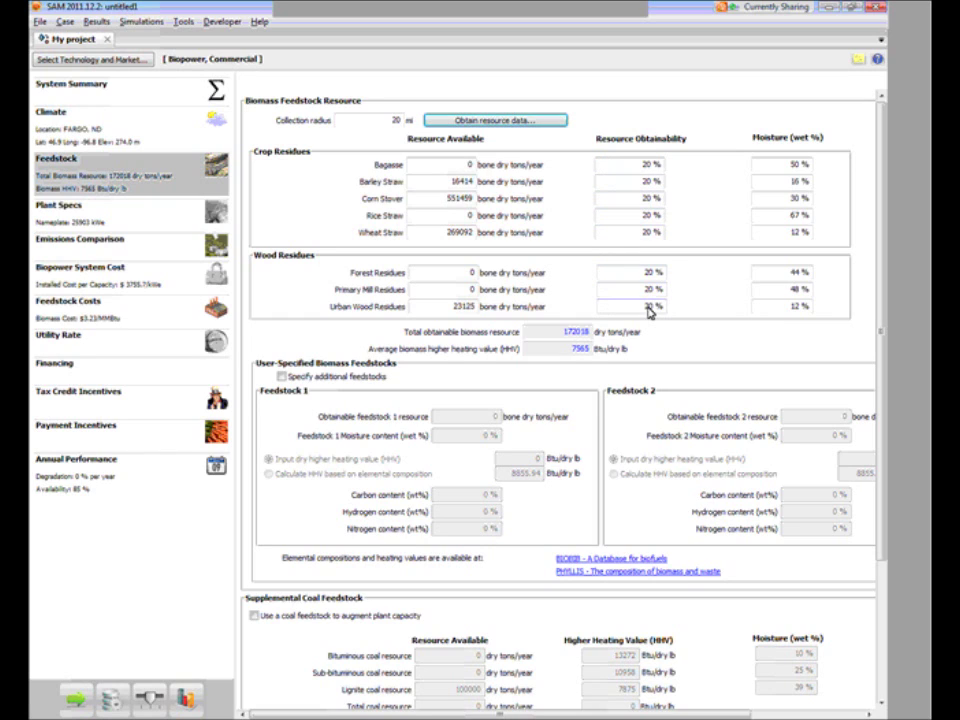
# Set the resource obtainability of wheat straw to 10 %.
pyautogui.click(654, 235)
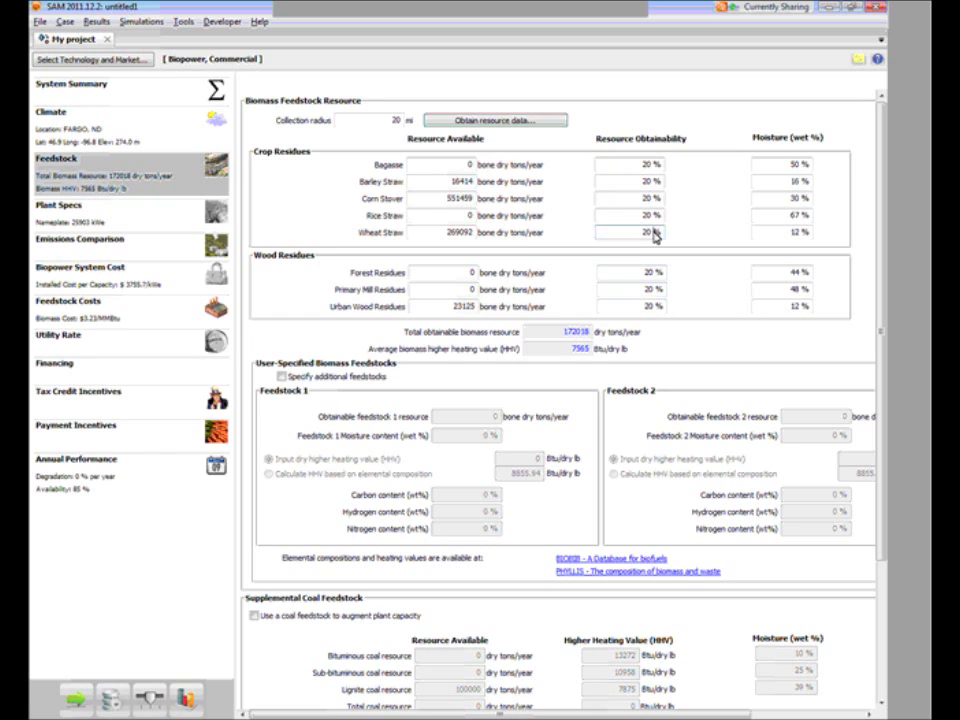
pyautogui.doubleClick(648, 232)
pyautogui.press('BackSpace')
pyautogui.write('10')
pyautogui.press('Return')
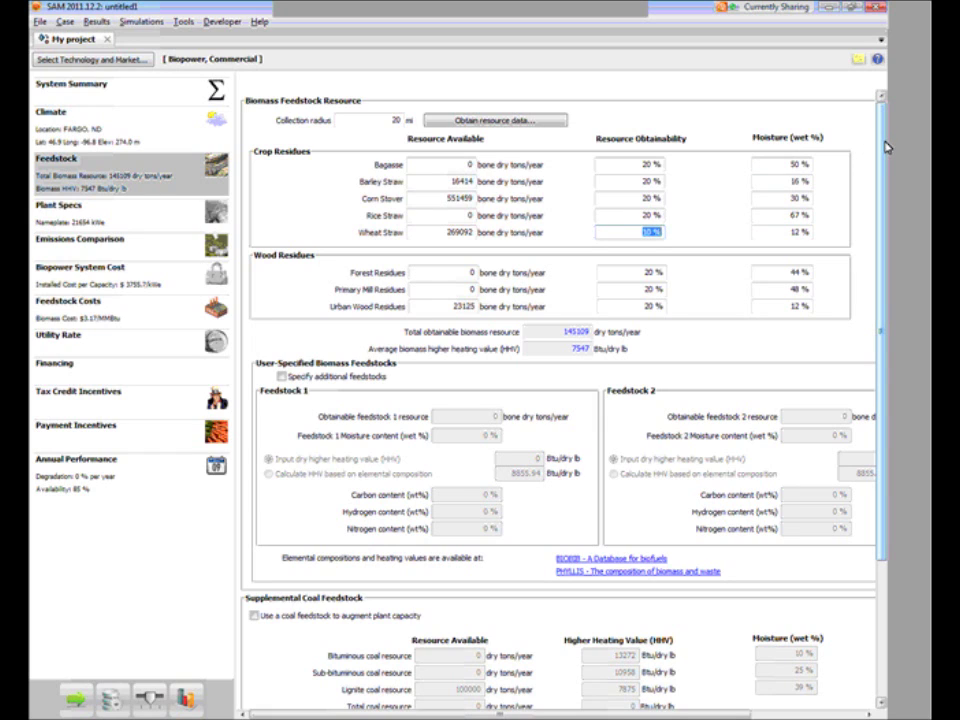
# Enable additional user-specified feedstocks and go through Feedstock 1's resource, moisture and heating value inputs.
pyautogui.moveTo(886, 145); pyautogui.dragTo(888, 217)
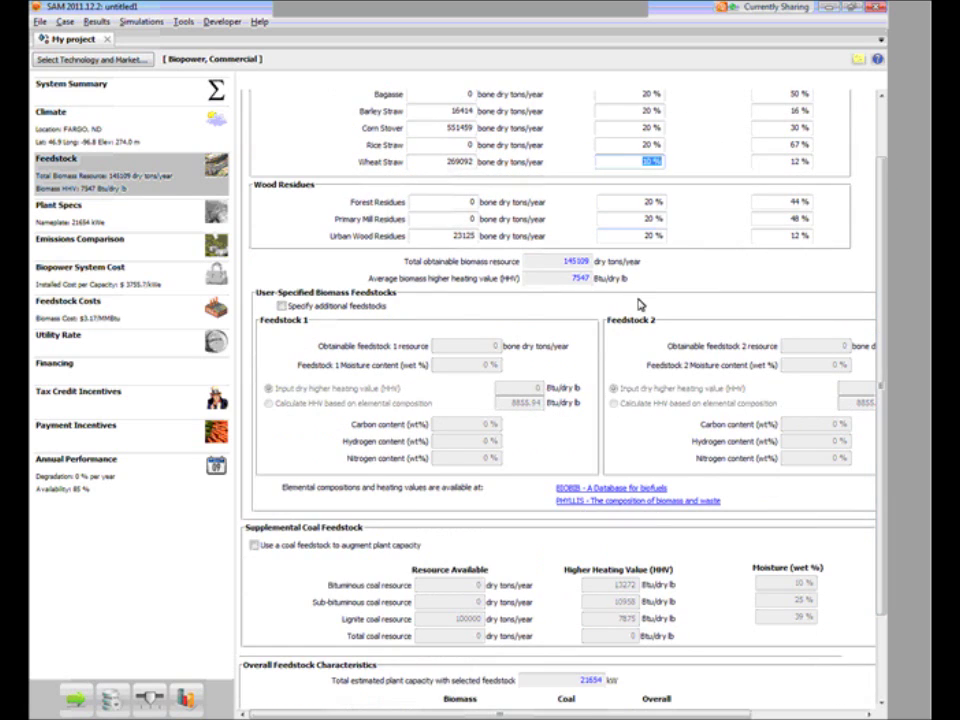
pyautogui.click(285, 308)
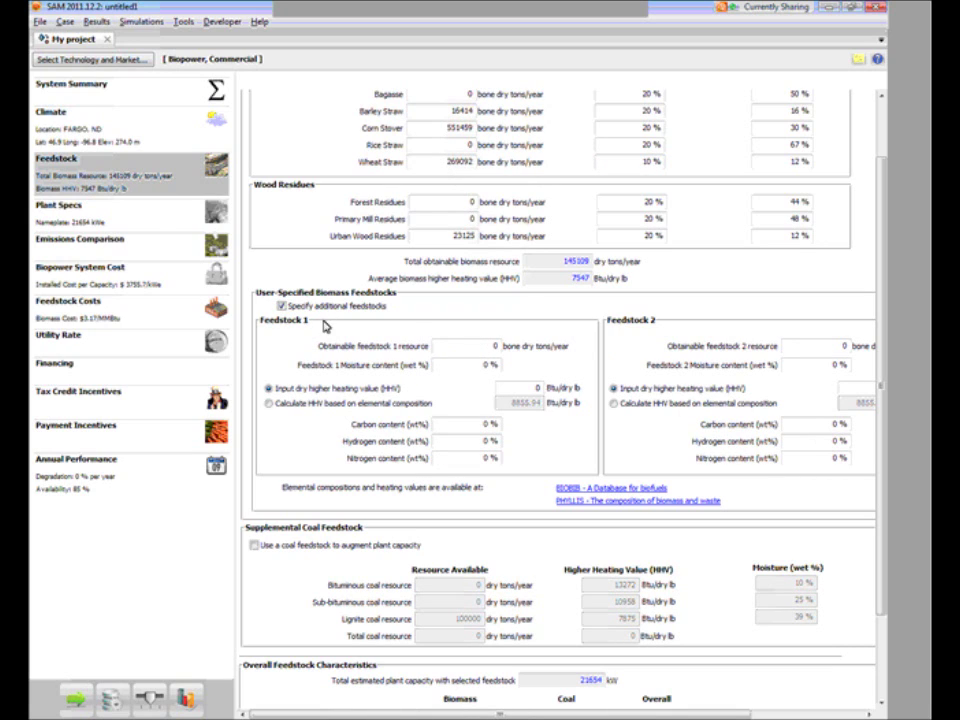
pyautogui.doubleClick(497, 347)
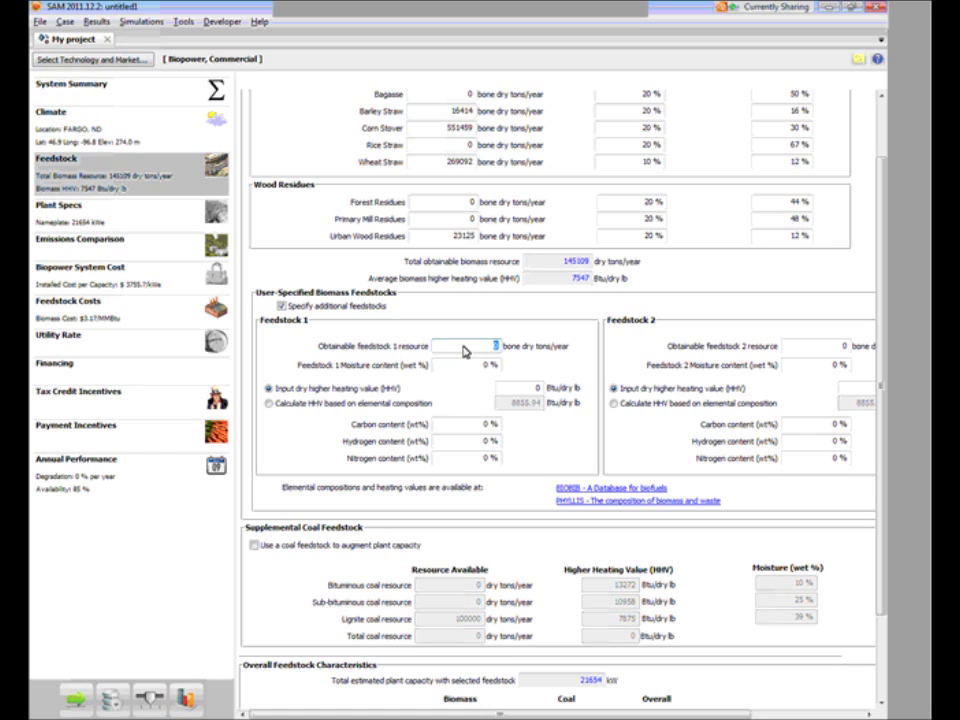
pyautogui.click(489, 366)
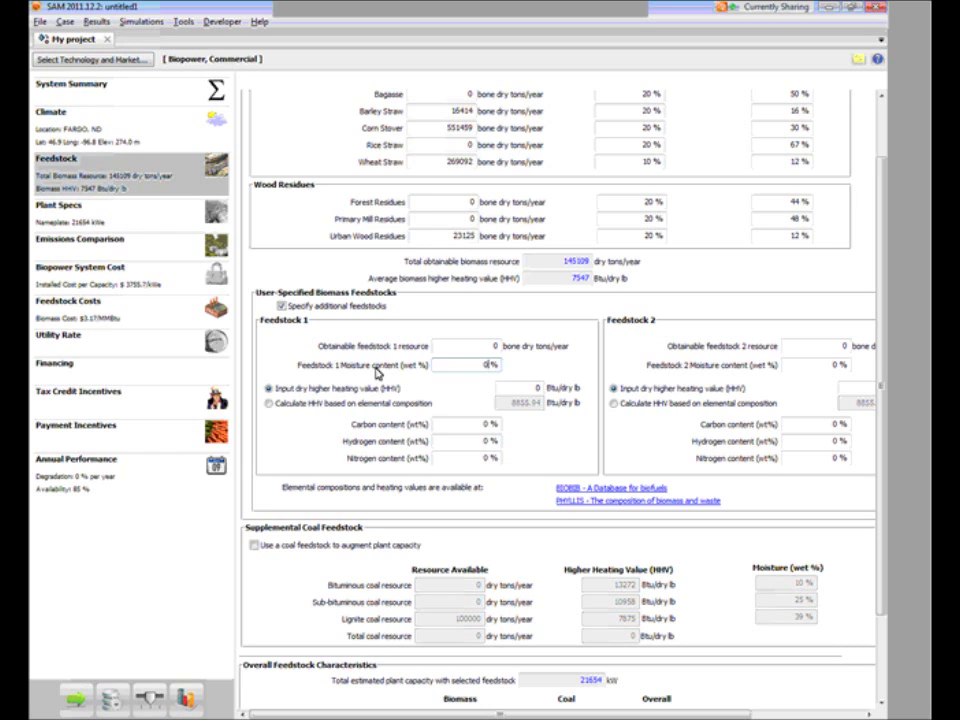
pyautogui.click(326, 405)
pyautogui.click(343, 388)
pyautogui.click(520, 388)
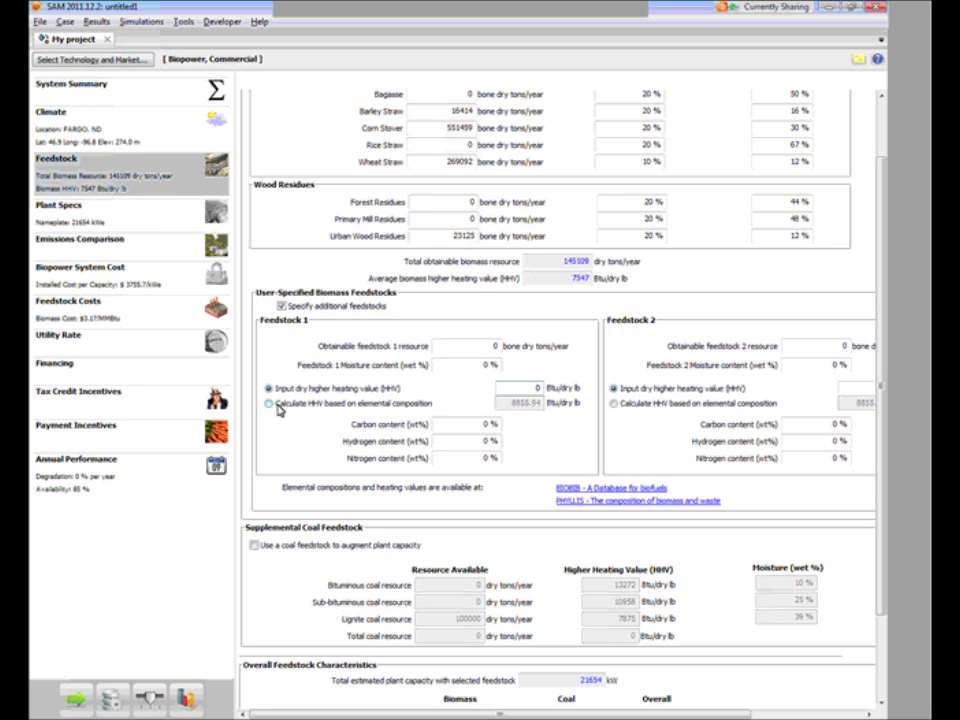
# Give Feedstock 1 45 % carbon, 5 % hydrogen and 1 % nitrogen with HHV calculated from composition, and switch additional feedstocks back off.
pyautogui.click(490, 424)
pyautogui.write('45')
pyautogui.press('Return')
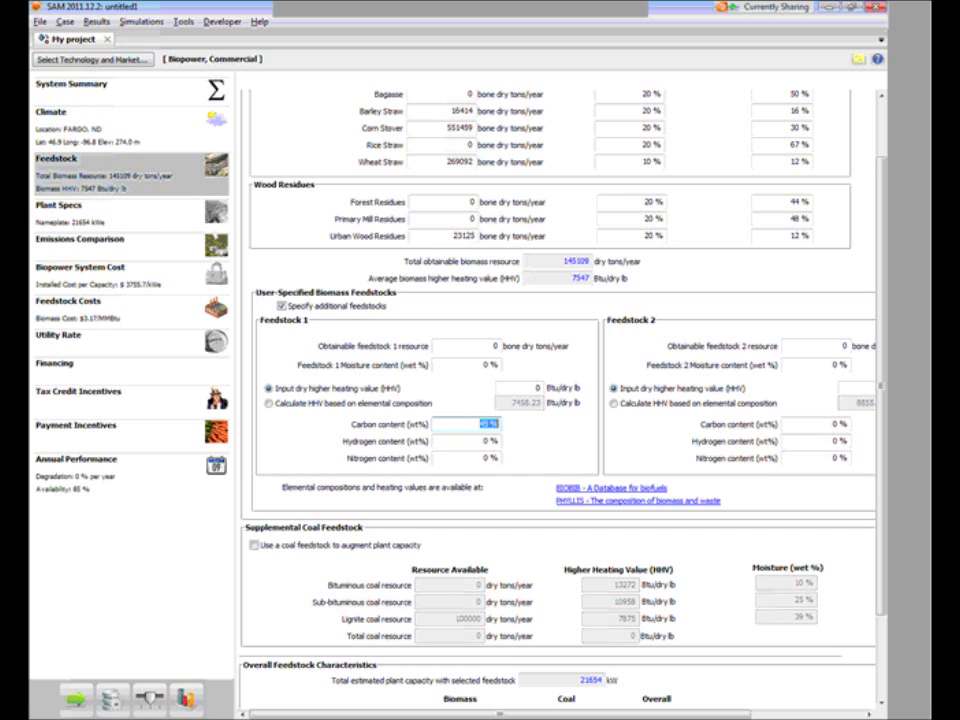
pyautogui.click(486, 442)
pyautogui.write('5')
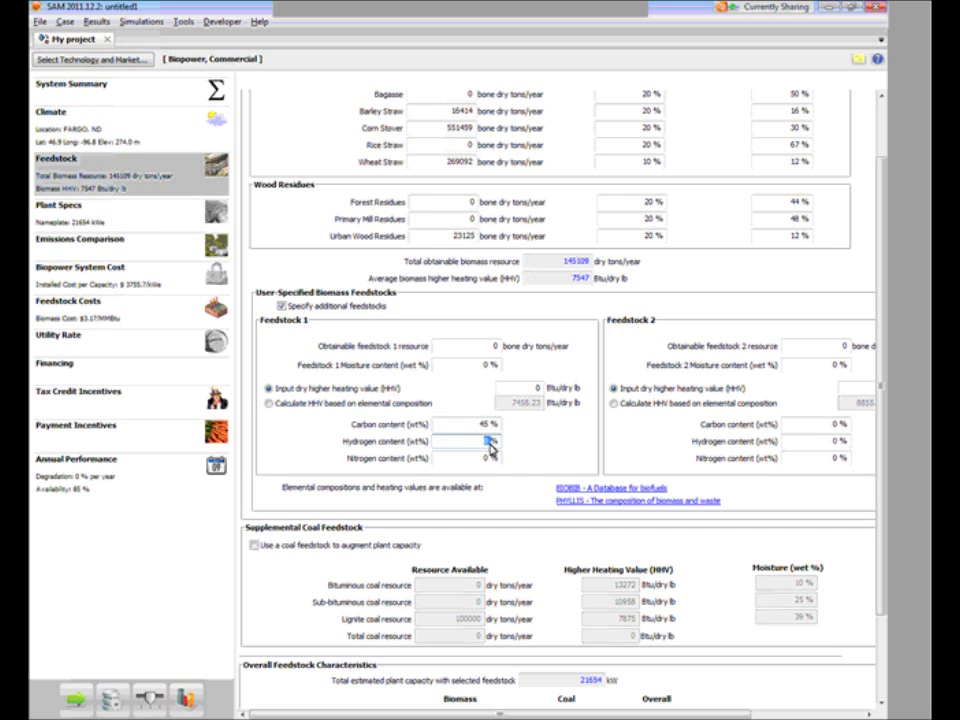
pyautogui.click(487, 458)
pyautogui.write('1')
pyautogui.click(268, 403)
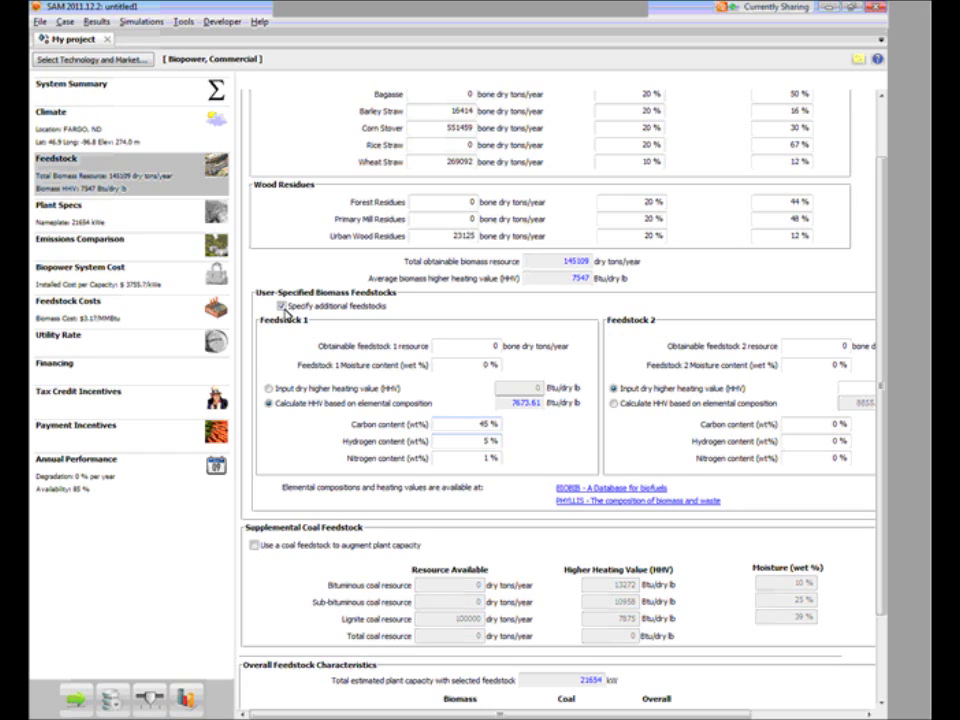
pyautogui.click(282, 306)
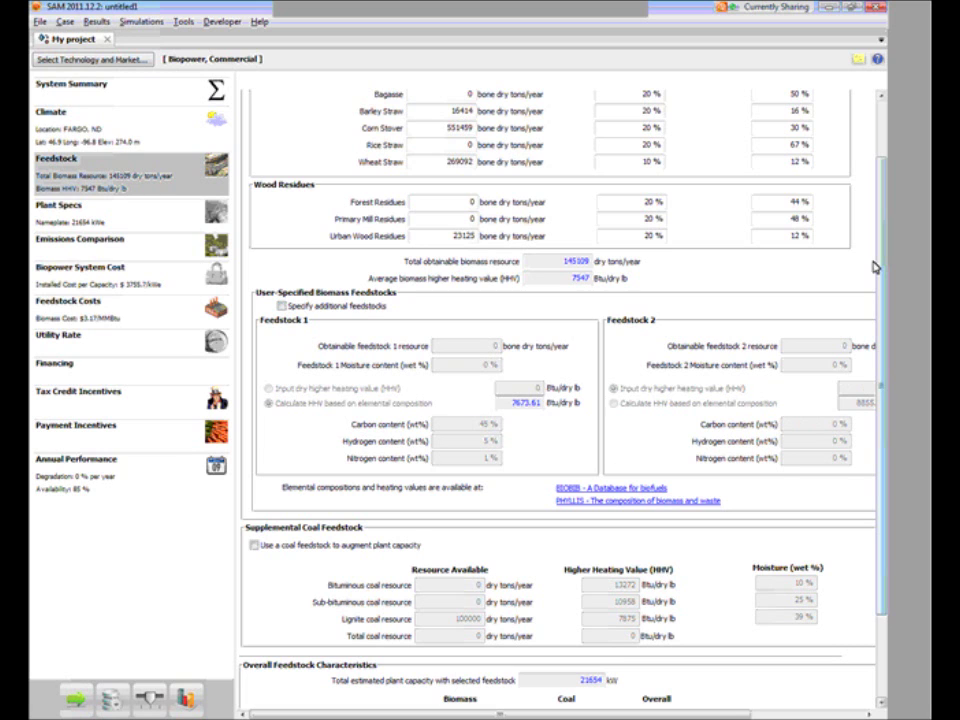
# Try augmenting the plant capacity with the supplemental coal feedstock, and switch that option back off.
pyautogui.moveTo(884, 263); pyautogui.dragTo(876, 529)
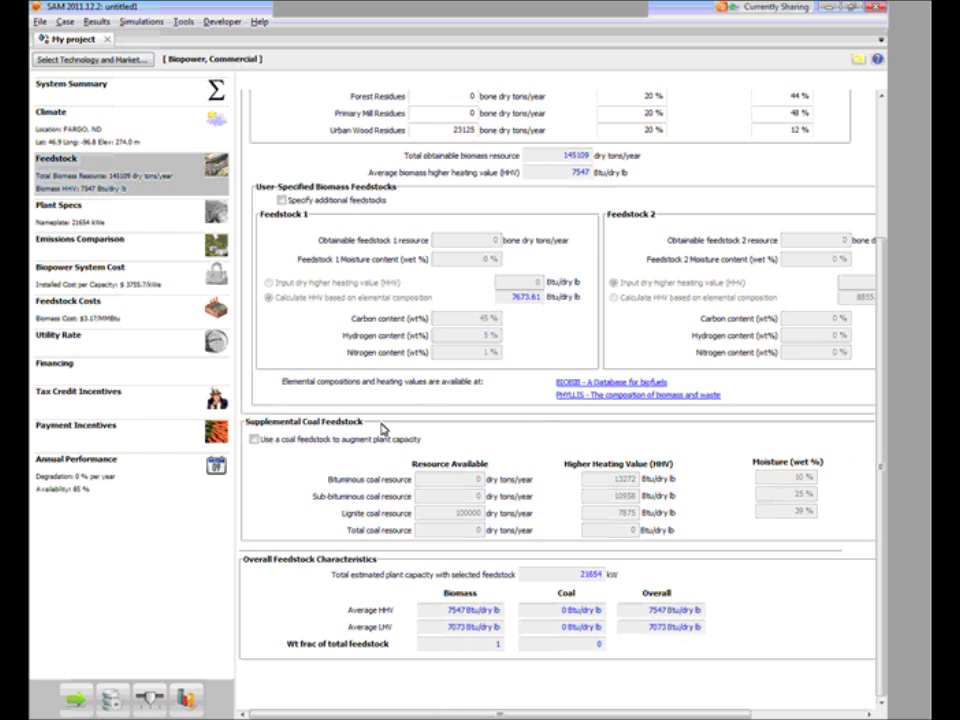
pyautogui.click(343, 444)
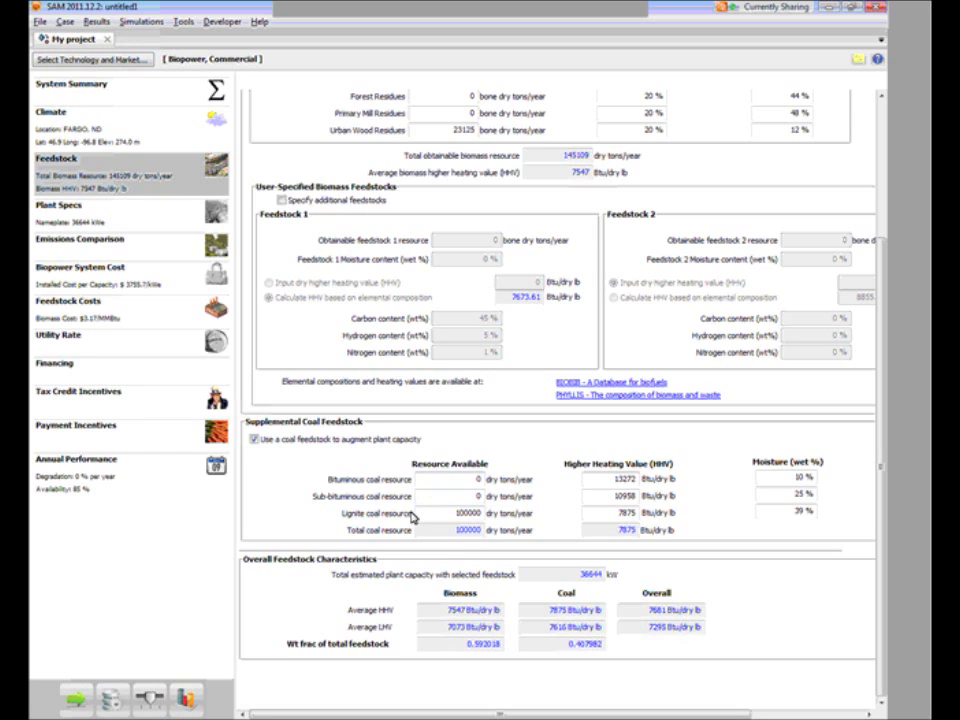
pyautogui.click(805, 512)
pyautogui.click(866, 514)
pyautogui.click(254, 439)
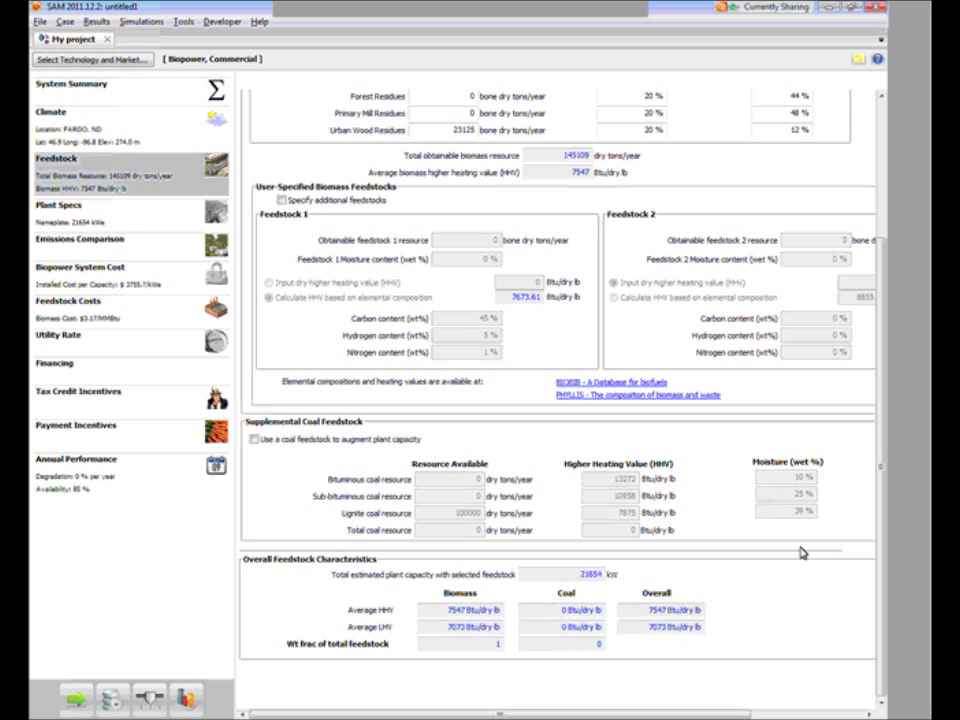
# In the plant specifications, try air-drying to EMC and drying to specified moisture, and return feedstock handling to Fed as received.
pyautogui.scroll(5, 343, 580)
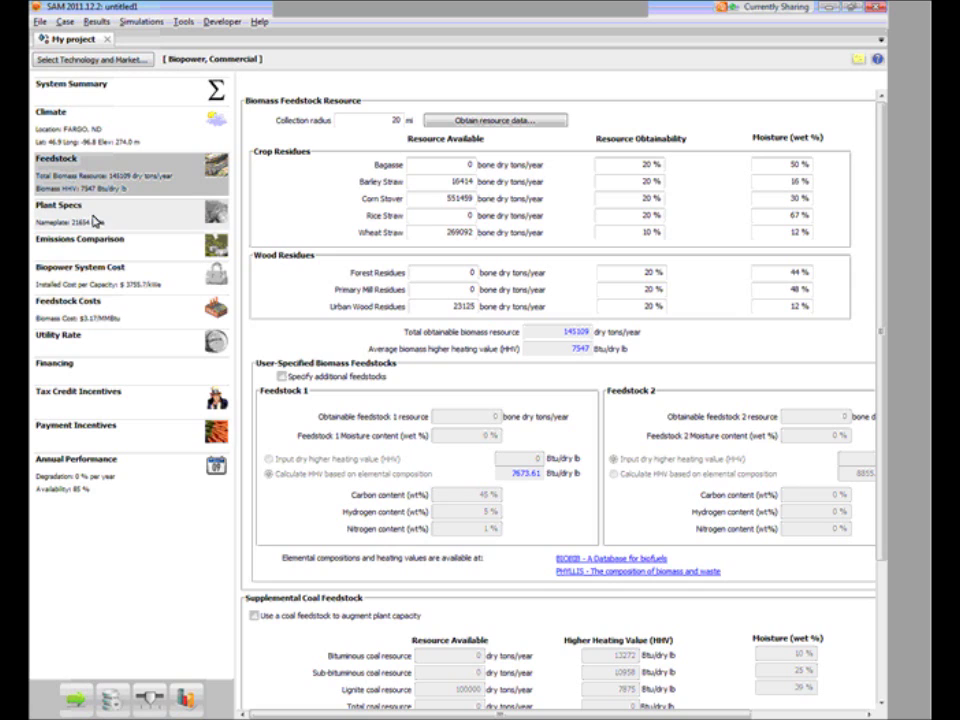
pyautogui.click(55, 222)
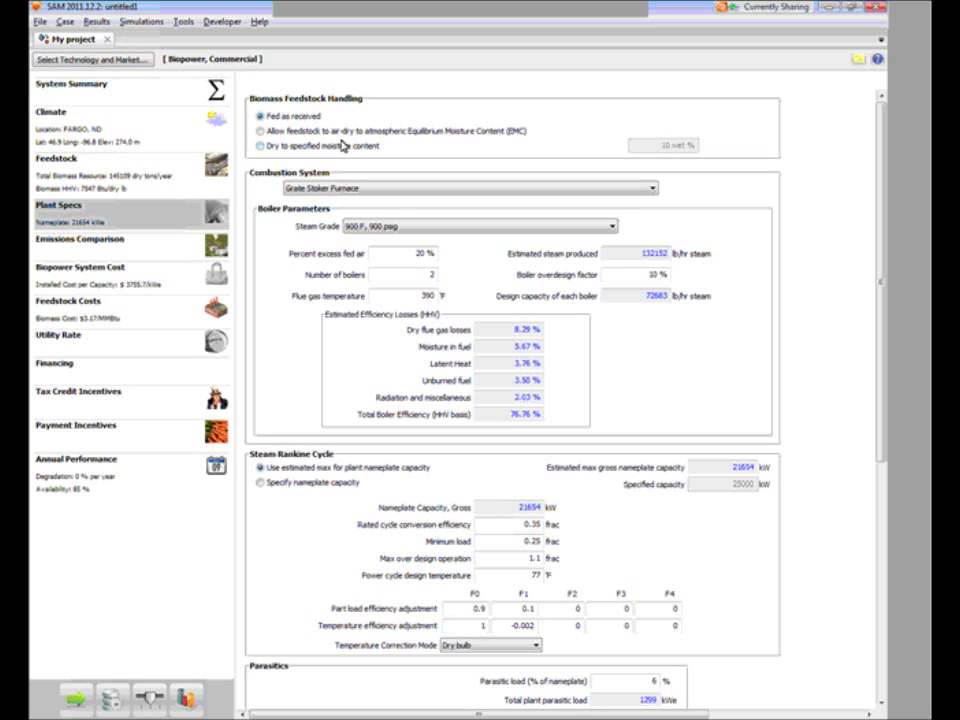
pyautogui.click(343, 136)
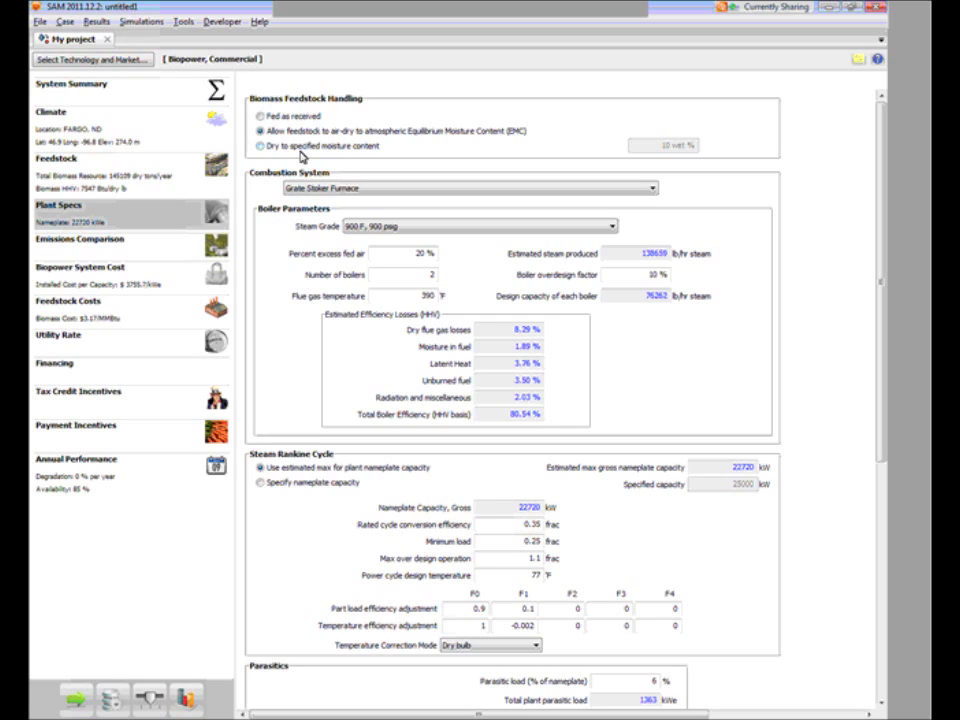
pyautogui.click(300, 148)
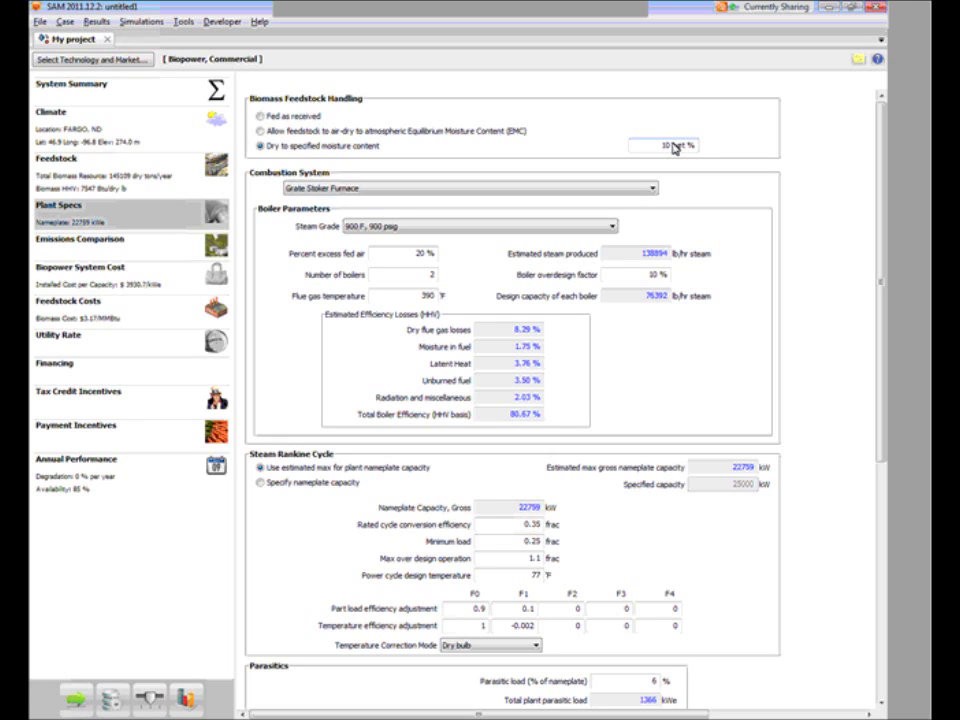
pyautogui.click(293, 118)
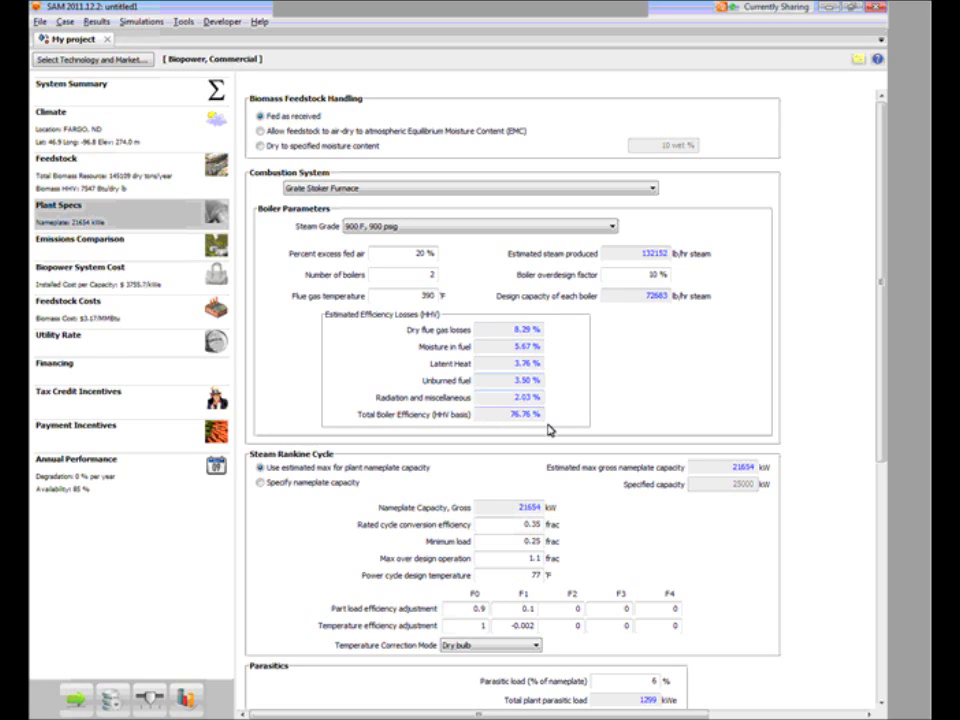
# Try the Fluidized Bed Combustor as the combustion system and switch back to the Grate Stoker Furnace.
pyautogui.click(491, 189)
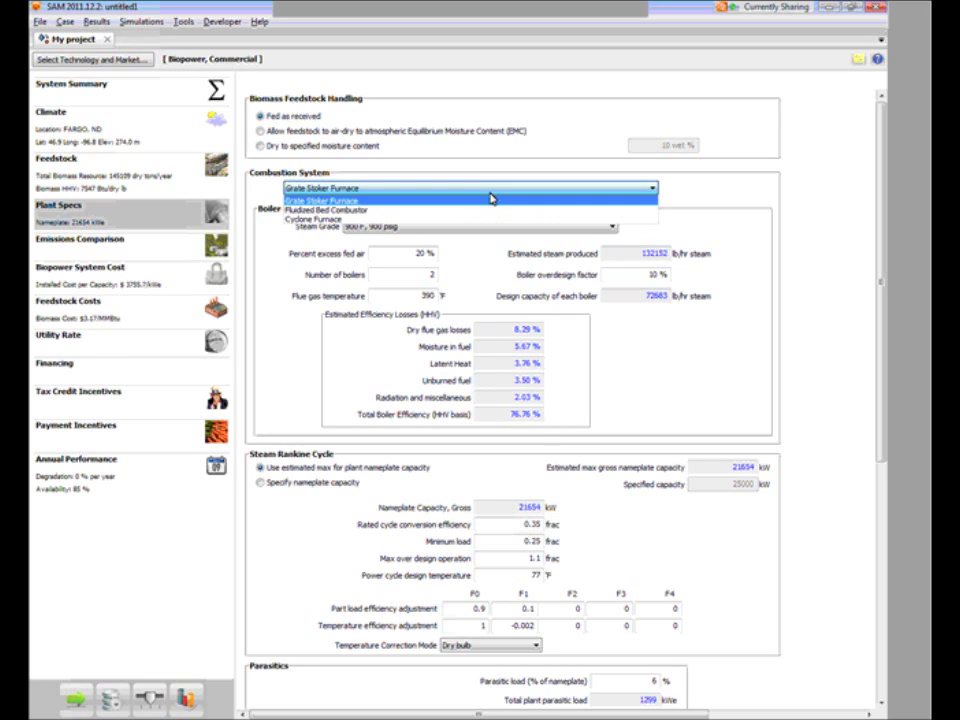
pyautogui.click(467, 211)
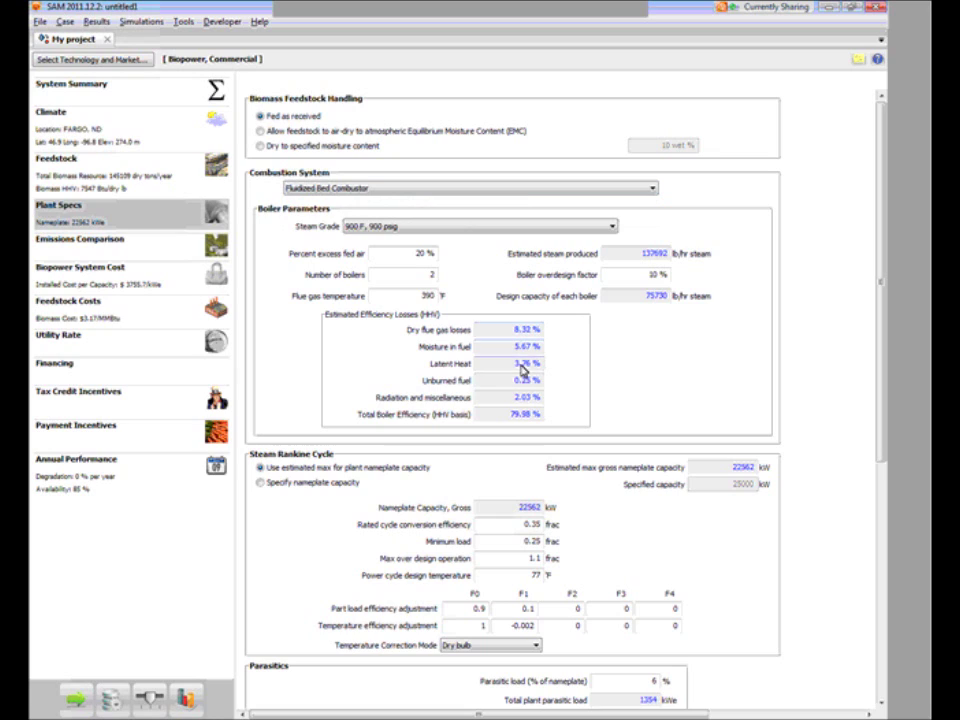
pyautogui.click(525, 190)
pyautogui.click(502, 204)
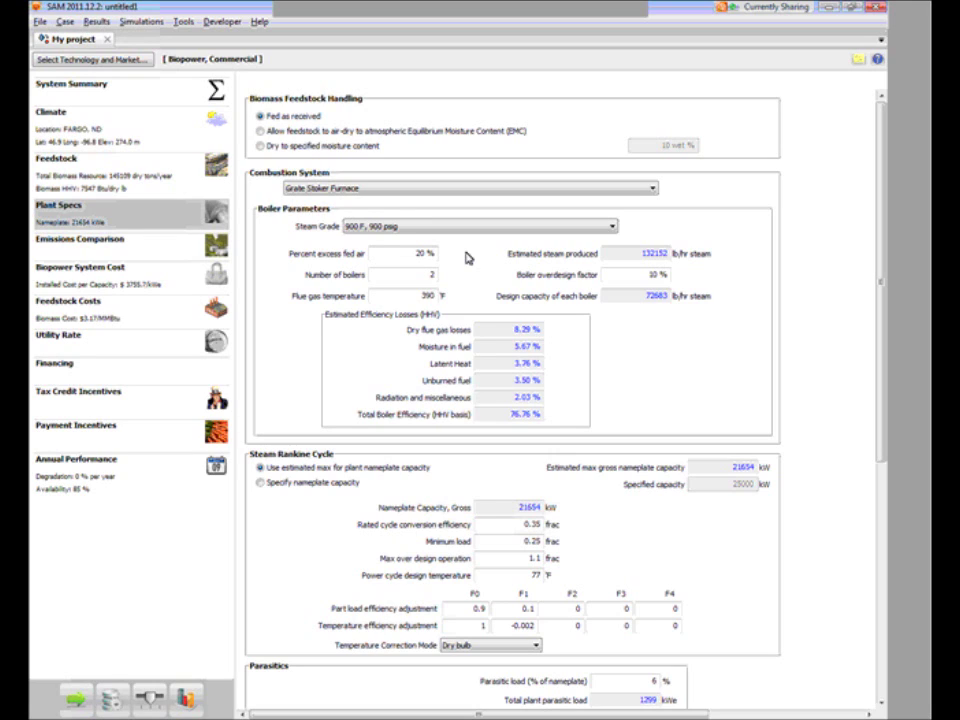
# Set the boiler's percent excess fed air to 30 %.
pyautogui.doubleClick(421, 255)
pyautogui.write('30')
pyautogui.press('Return')
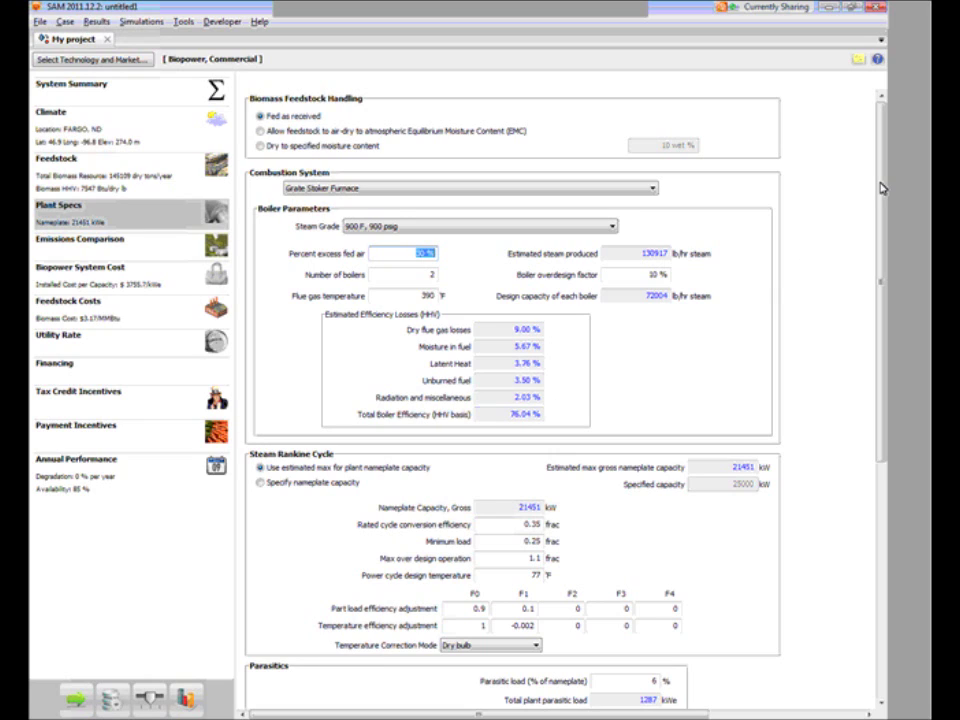
# Re-enter the parasitic load as 6 % of nameplate.
pyautogui.moveTo(882, 188); pyautogui.dragTo(885, 261)
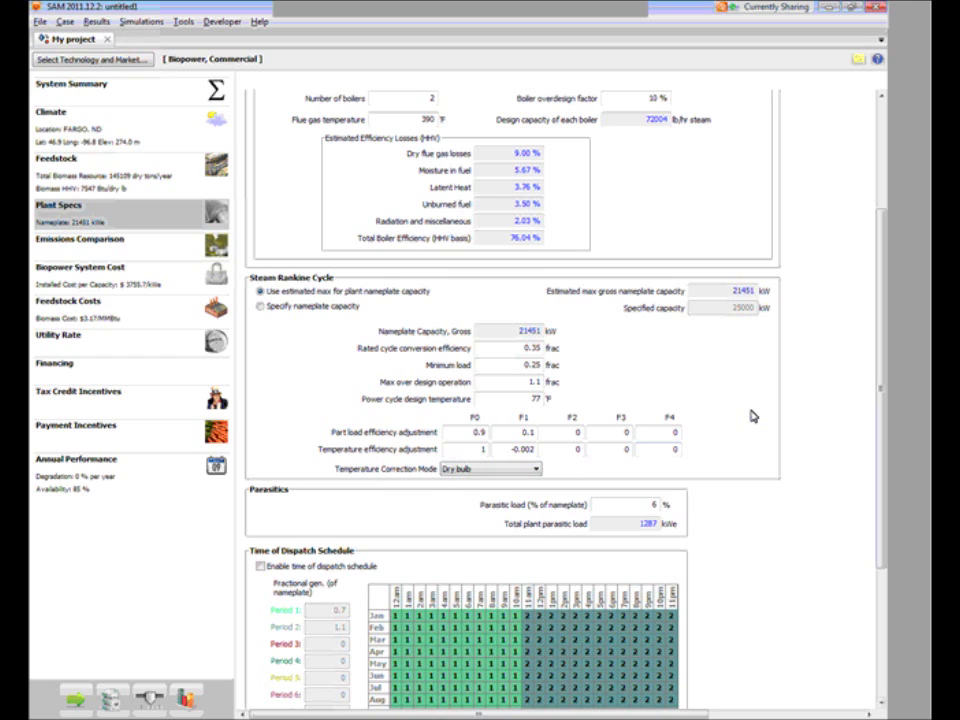
pyautogui.scroll(-3, 883, 256)
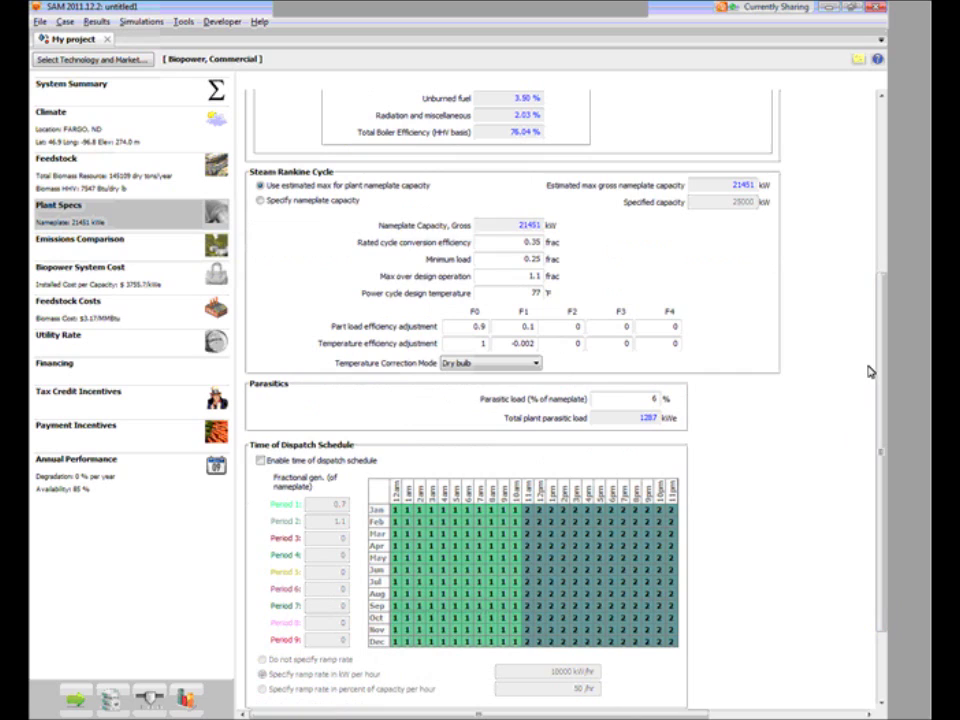
pyautogui.click(648, 399)
pyautogui.write('6')
pyautogui.press('BackSpace')
pyautogui.write('5')
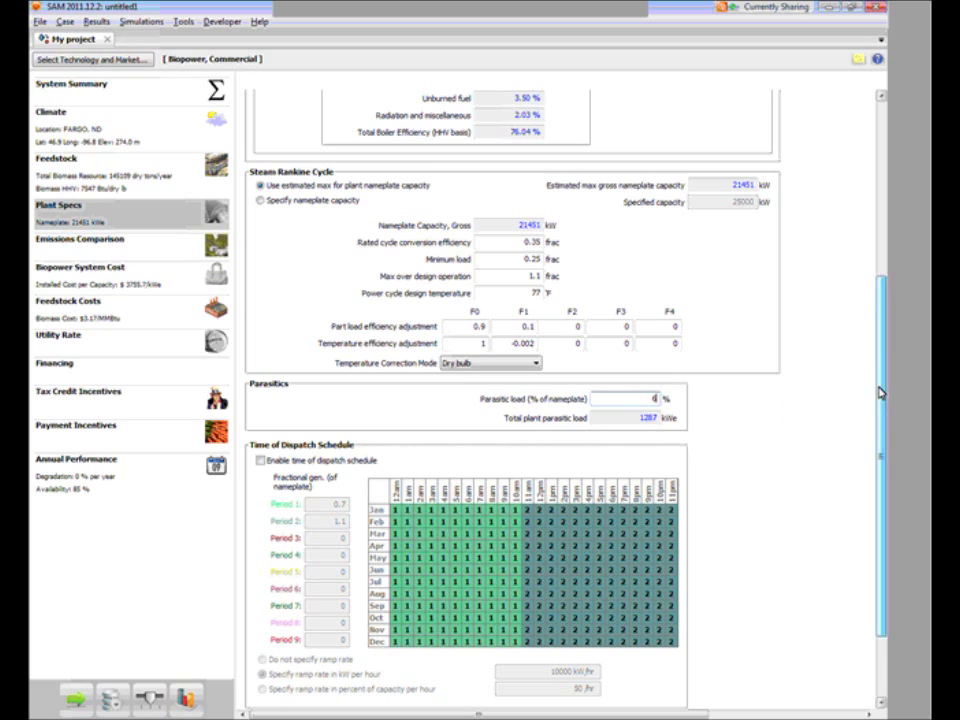
# Enable the time of dispatch schedule to examine its period fractions and ramp rate options, and disable it again.
pyautogui.scroll(-1, 879, 393)
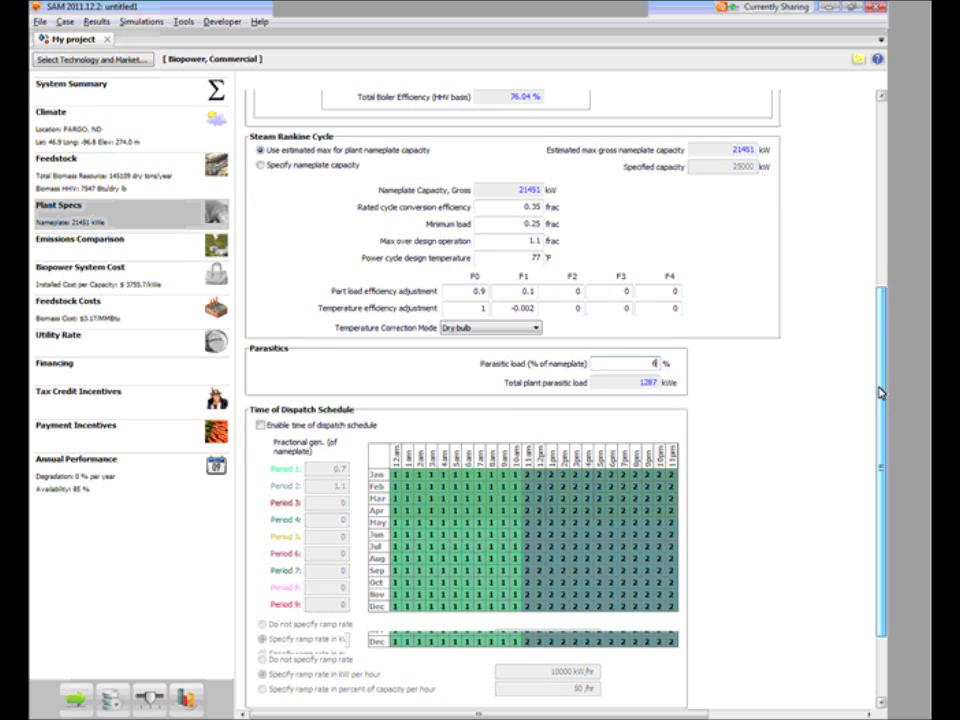
pyautogui.scroll(-2, 879, 393)
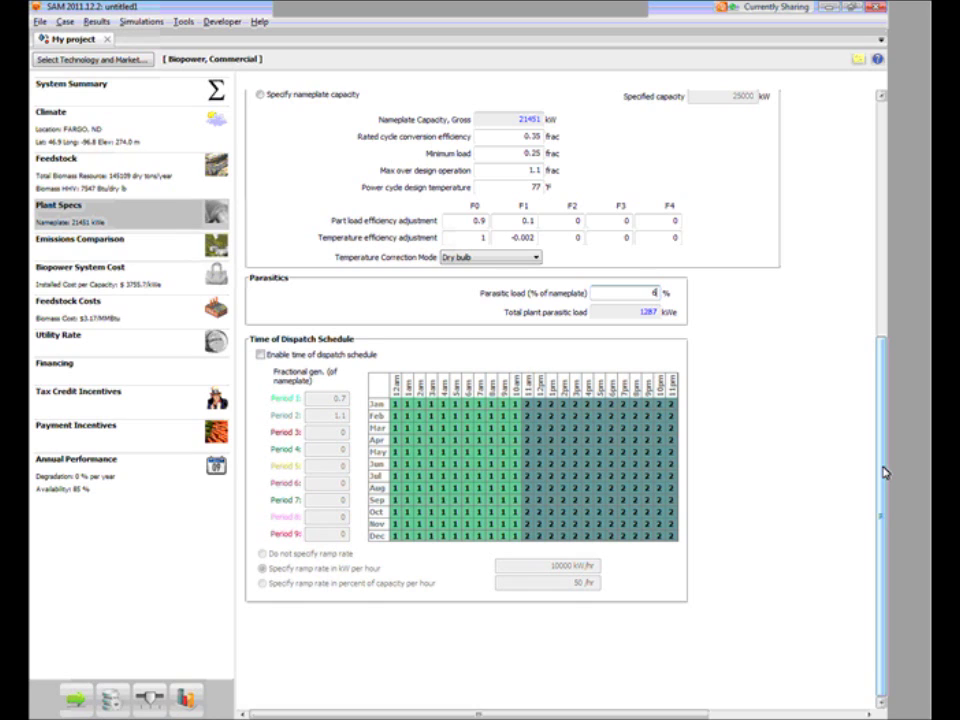
pyautogui.click(261, 355)
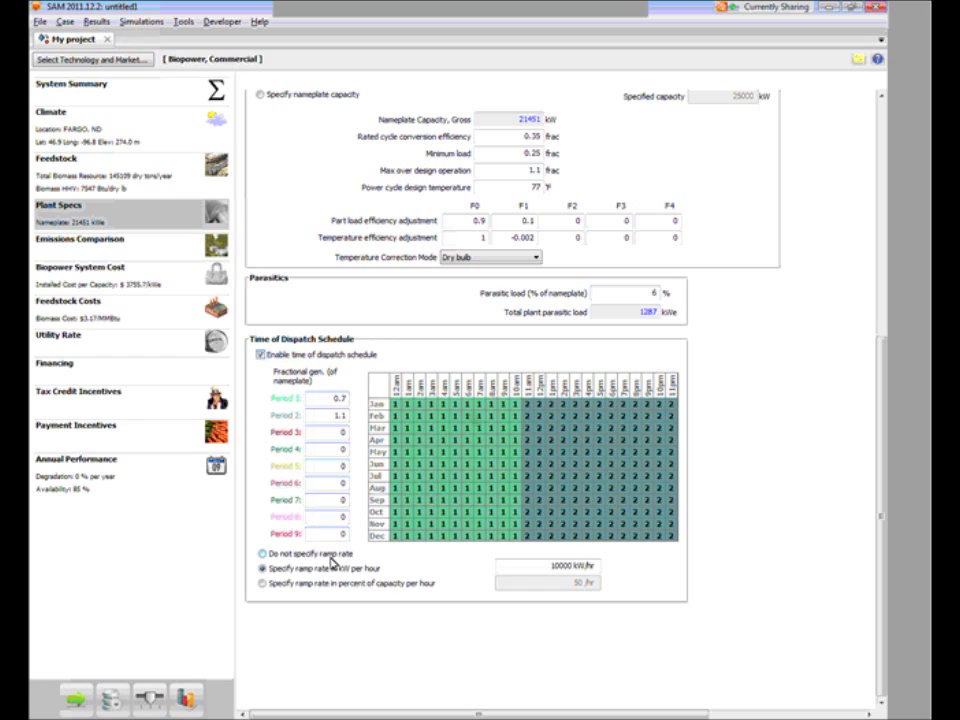
pyautogui.click(268, 356)
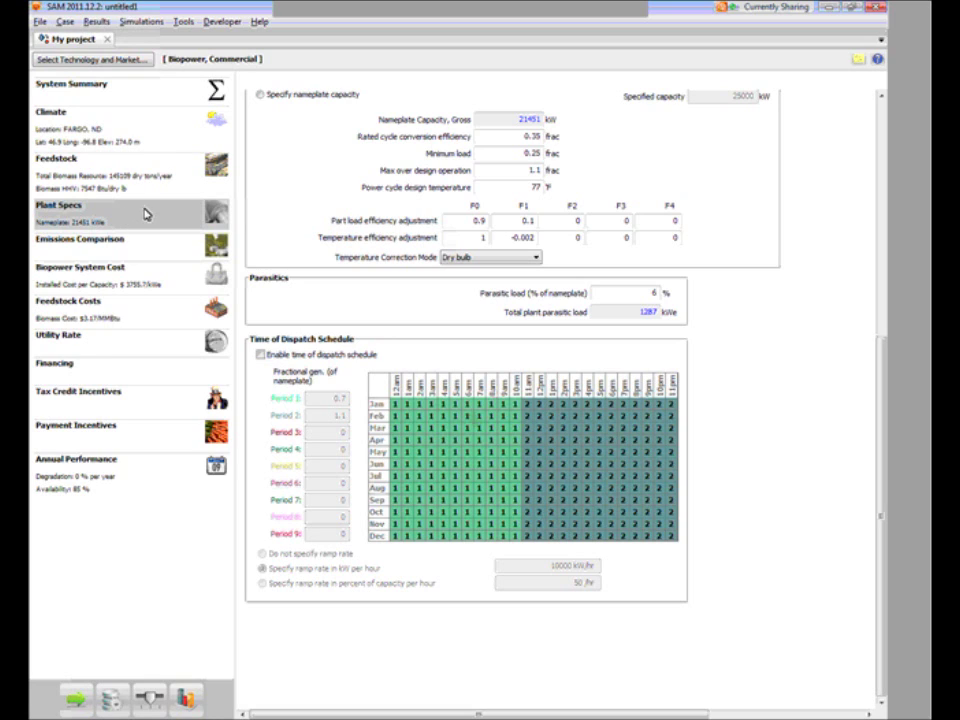
# Examine the biopower system's direct and indirect capital costs and its operation and maintenance costs.
pyautogui.click(145, 284)
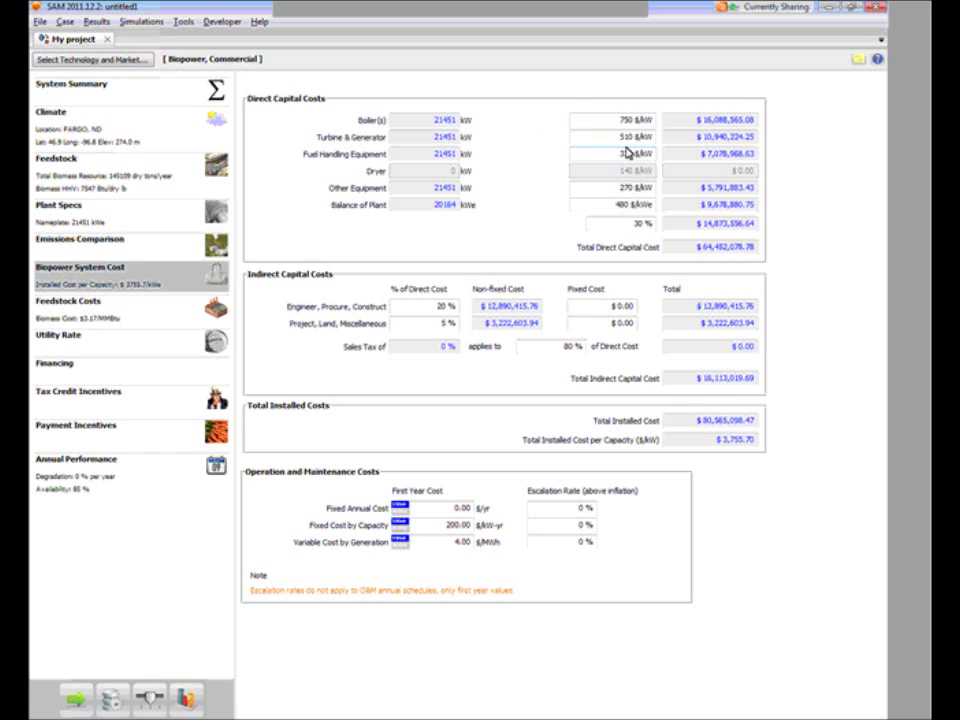
pyautogui.click(640, 226)
pyautogui.click(577, 510)
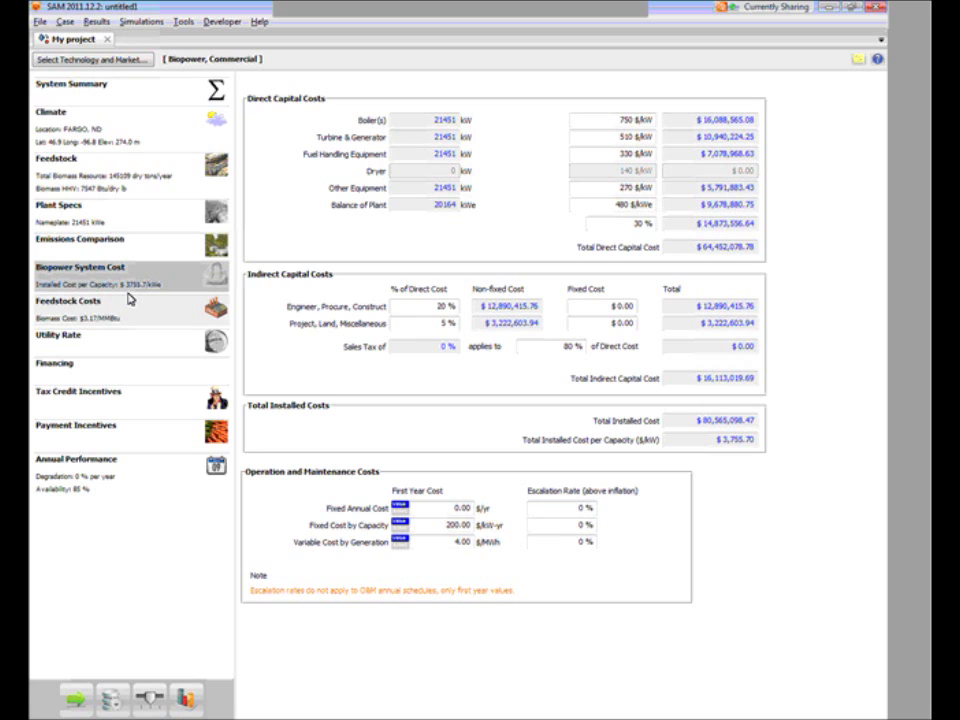
# Examine the feedstock prices, the biomass cost escalation rate, and the displaced fossil fuel percentages of the emissions comparison.
pyautogui.click(70, 314)
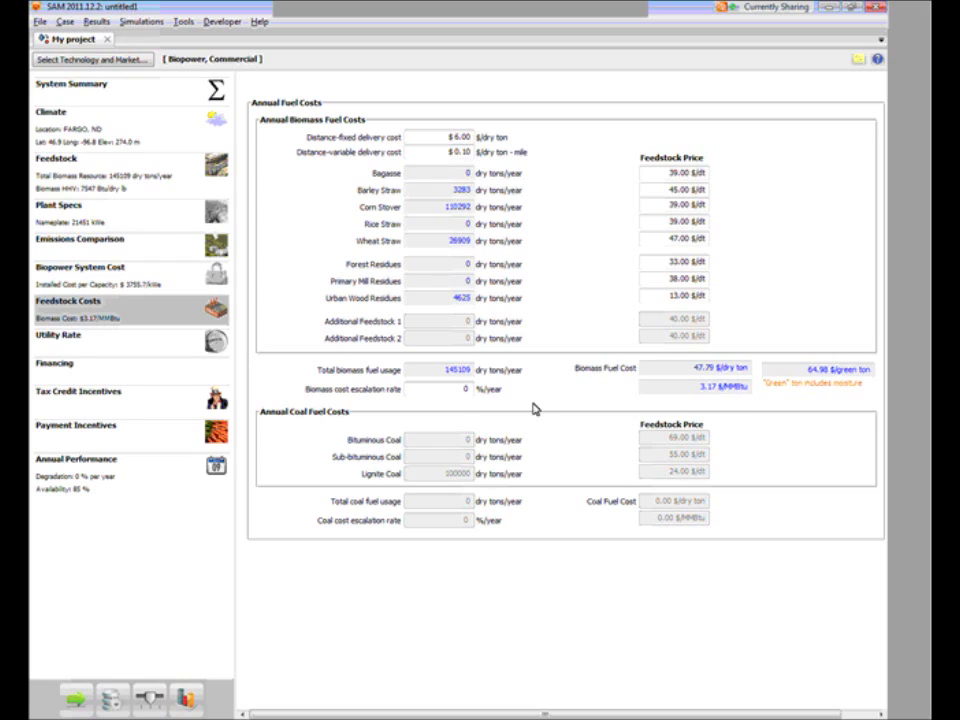
pyautogui.click(469, 390)
pyautogui.doubleClick(470, 391)
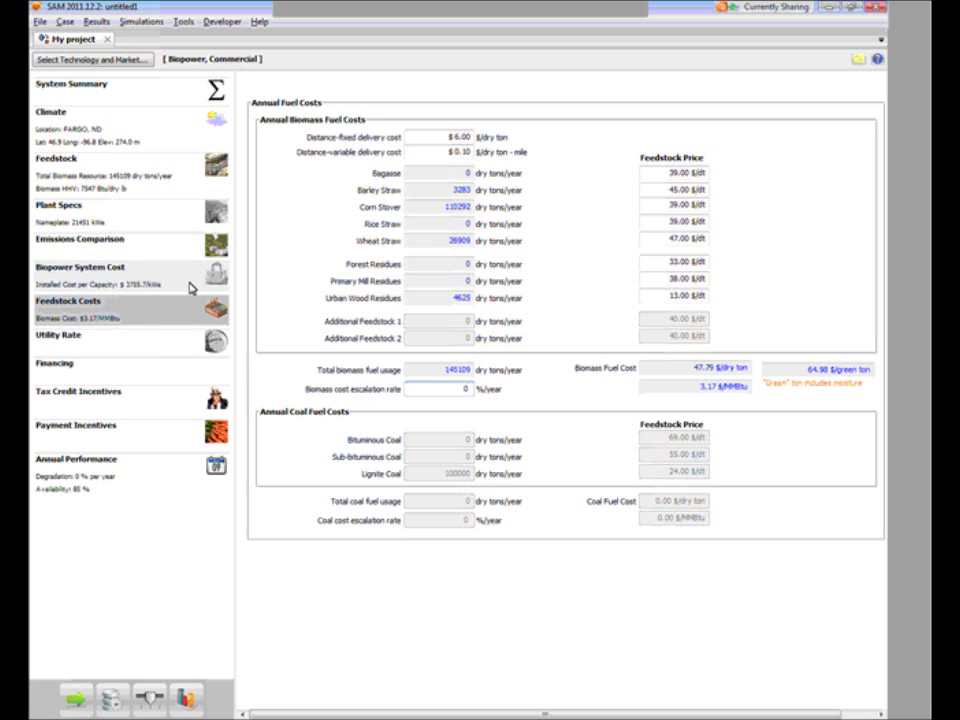
pyautogui.click(80, 251)
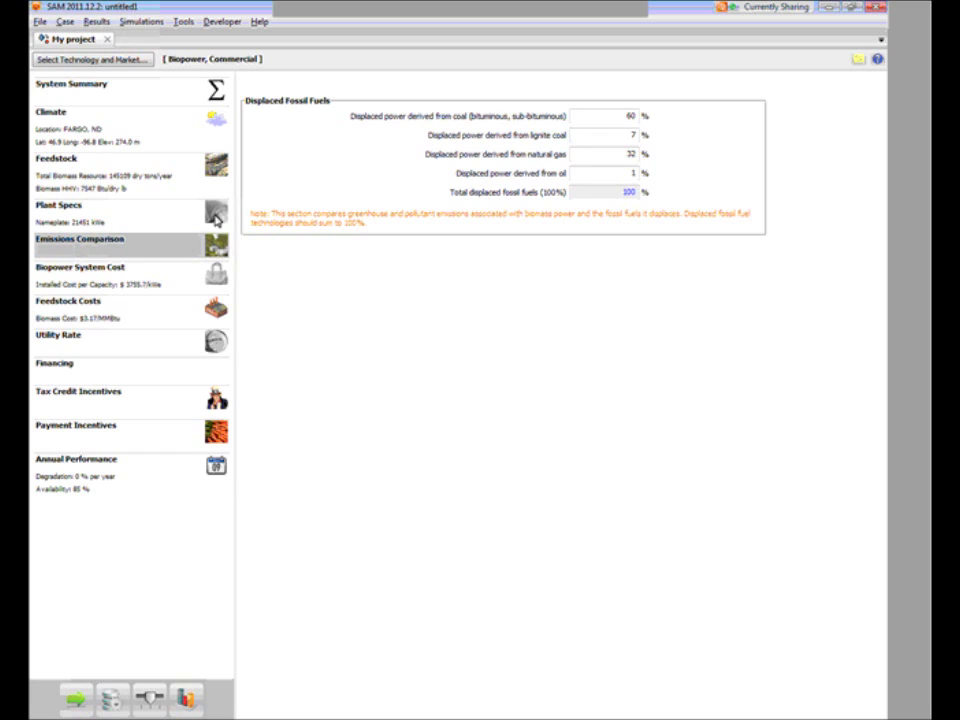
pyautogui.click(630, 117)
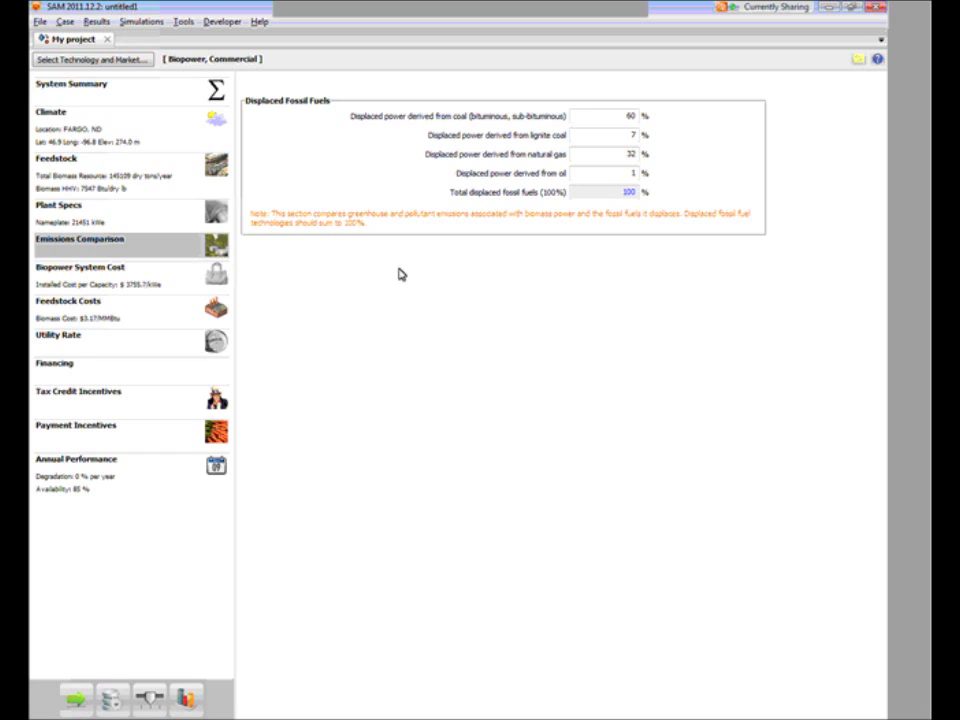
# Run the simulation, then show and hide the data behind the base case LCOE graph.
pyautogui.click(72, 702)
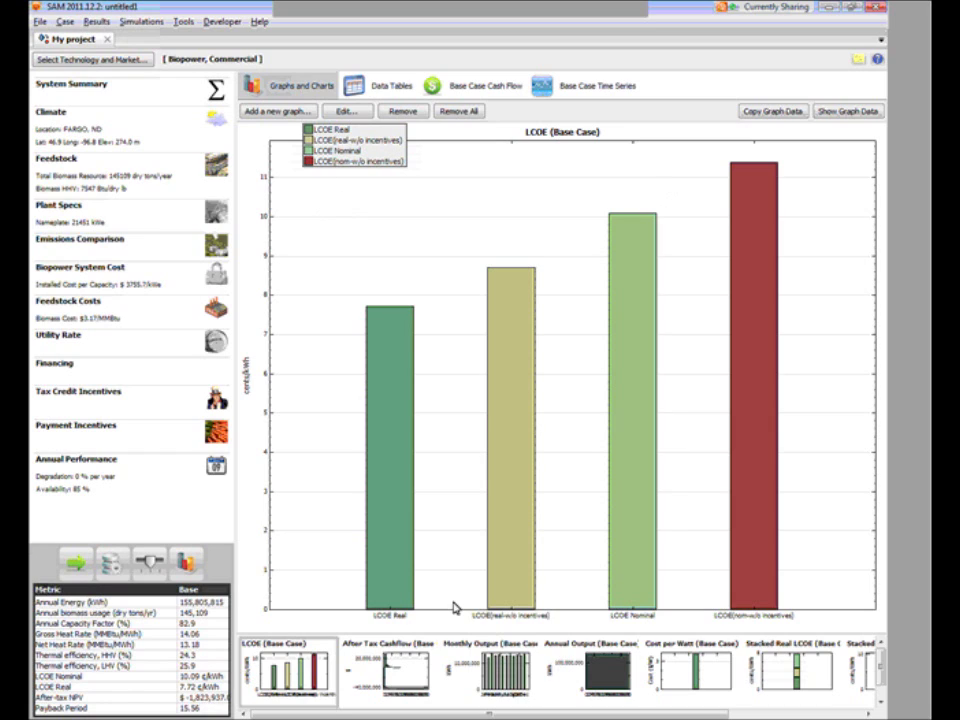
pyautogui.click(850, 111)
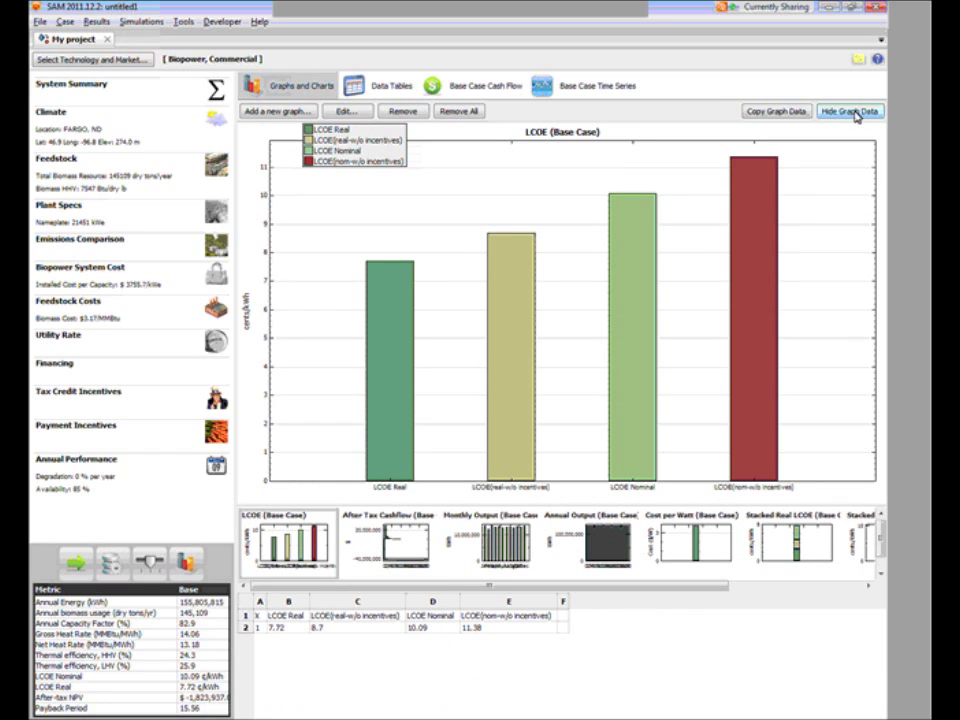
pyautogui.click(852, 111)
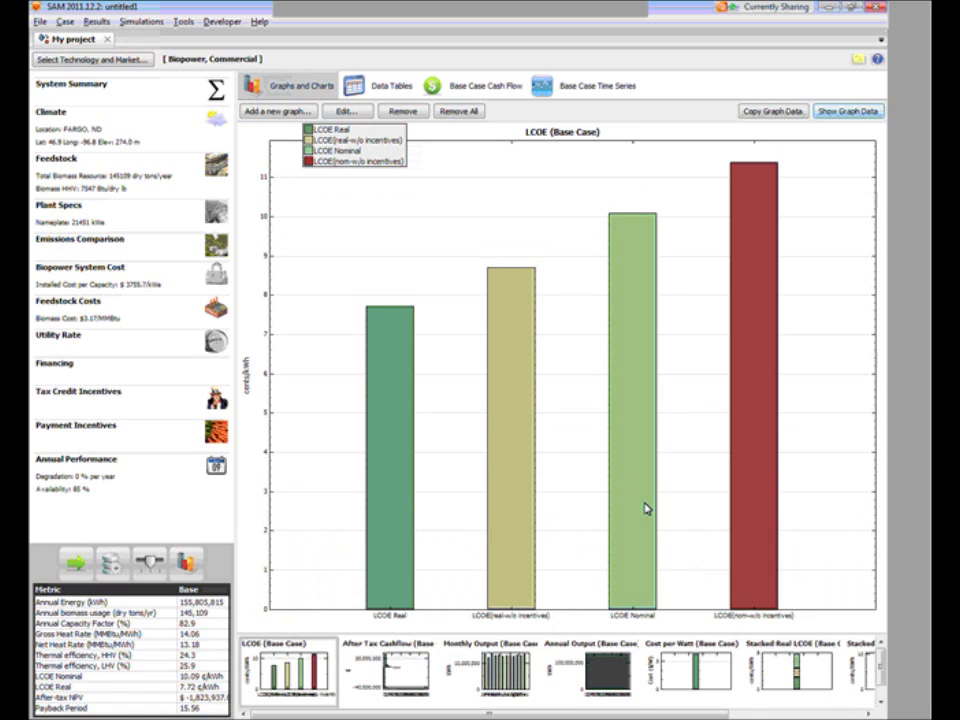
# Look through the After Tax Cashflow, Monthly Output, Annual Output and Stacked Real LCOE graphs.
pyautogui.click(397, 662)
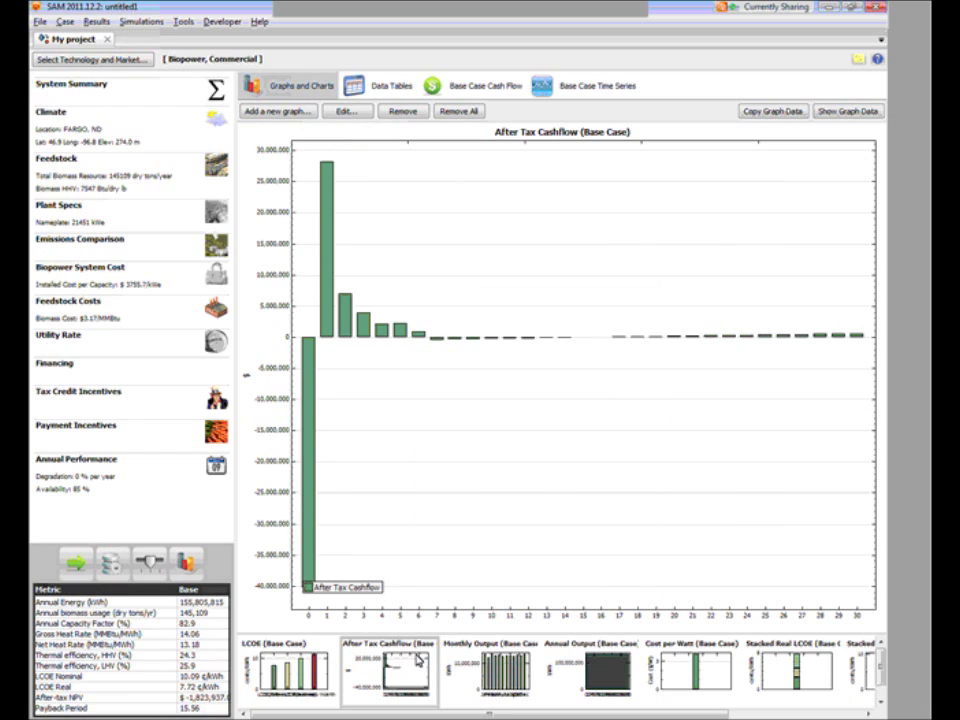
pyautogui.click(531, 681)
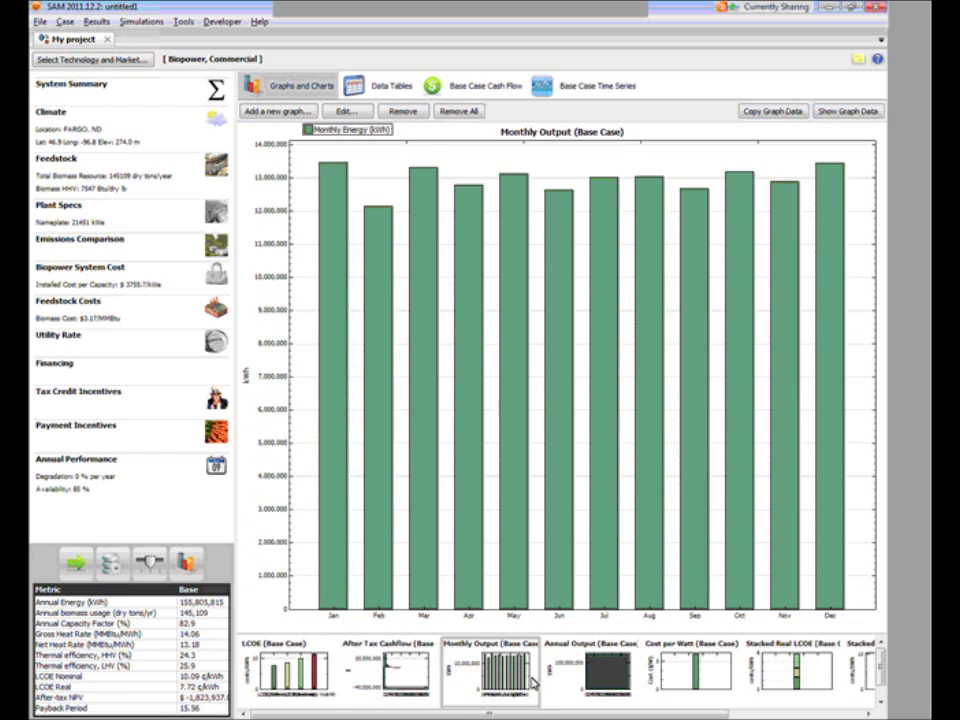
pyautogui.click(590, 675)
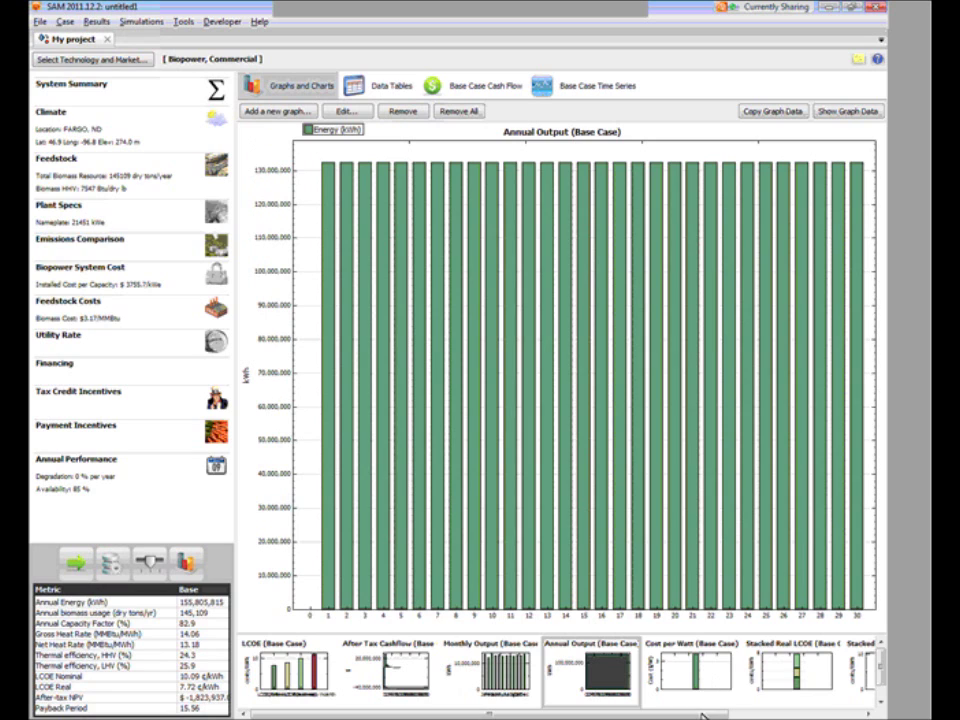
pyautogui.hscroll(4, 703, 715)
pyautogui.click(688, 680)
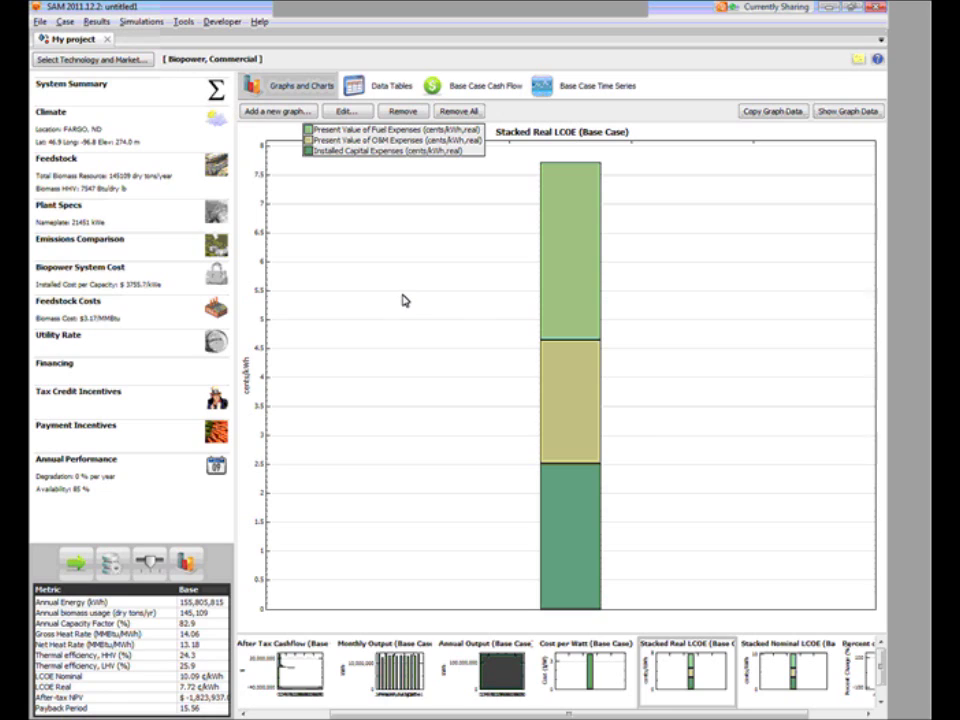
# Review the base case cash flow across the project years and copy it to the clipboard.
pyautogui.click(468, 88)
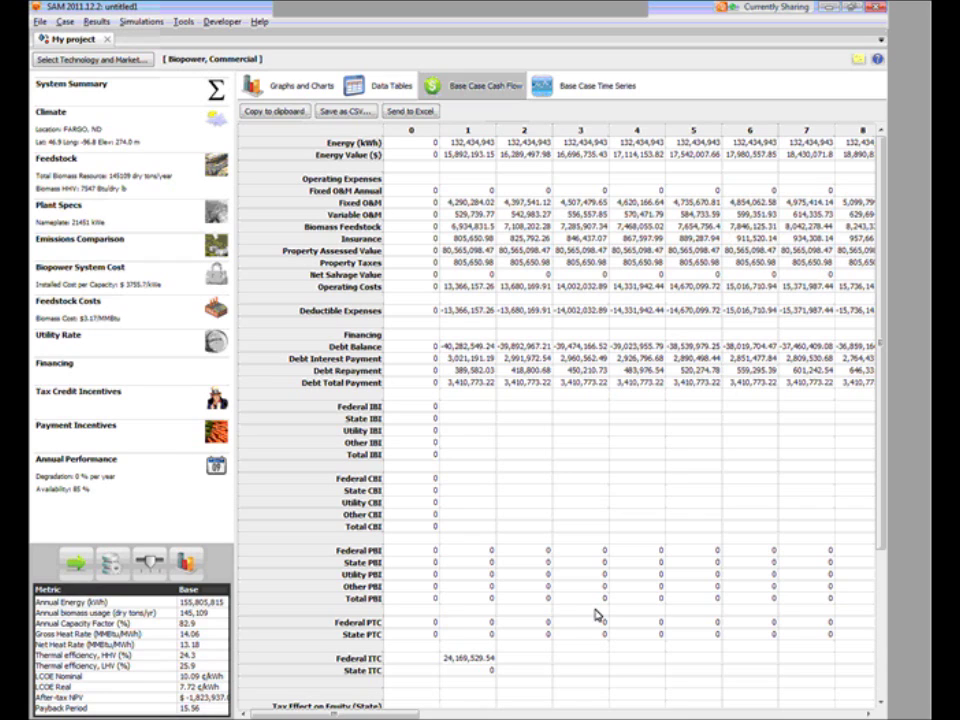
pyautogui.moveTo(360, 715); pyautogui.dragTo(385, 714)
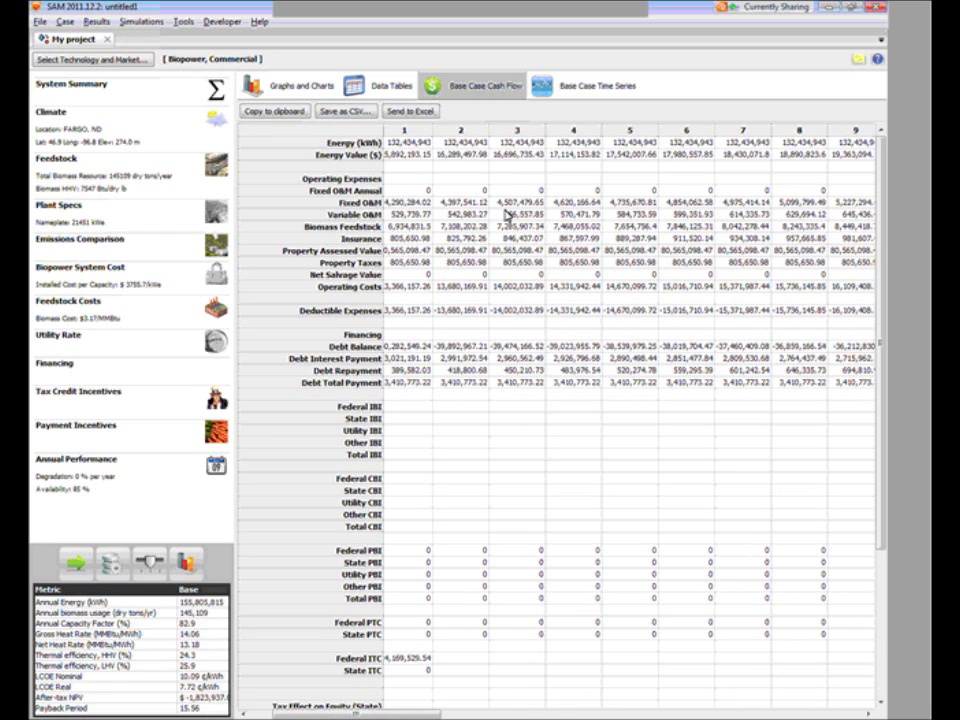
pyautogui.click(266, 112)
# Build a monthly data table of Gross Monthly Heat Rate and Power Block Efficiency for the base case.
pyautogui.click(370, 88)
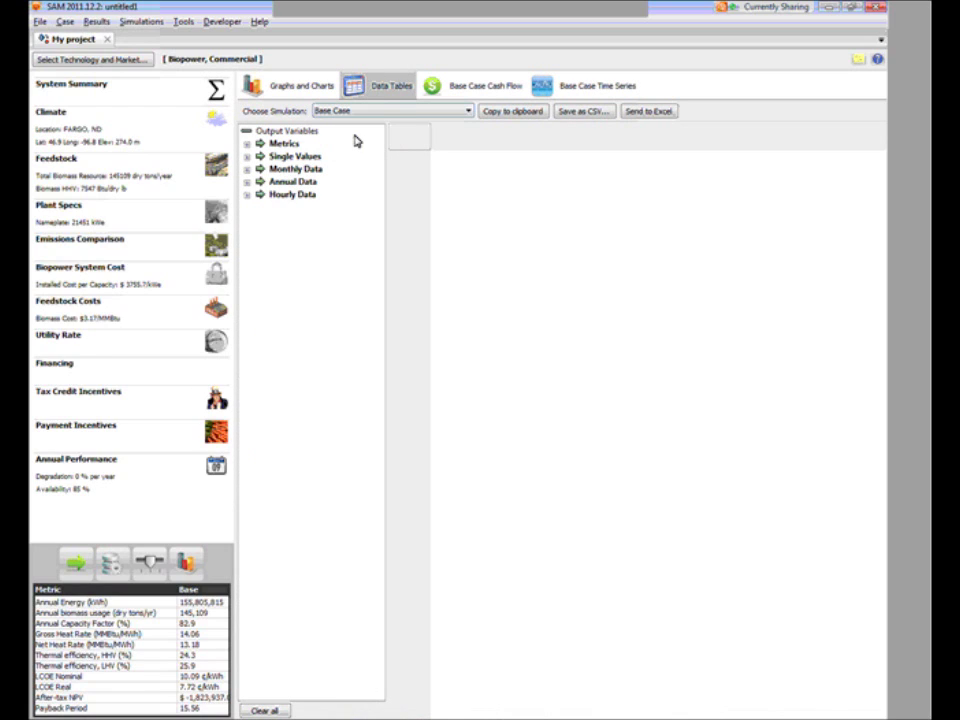
pyautogui.click(246, 170)
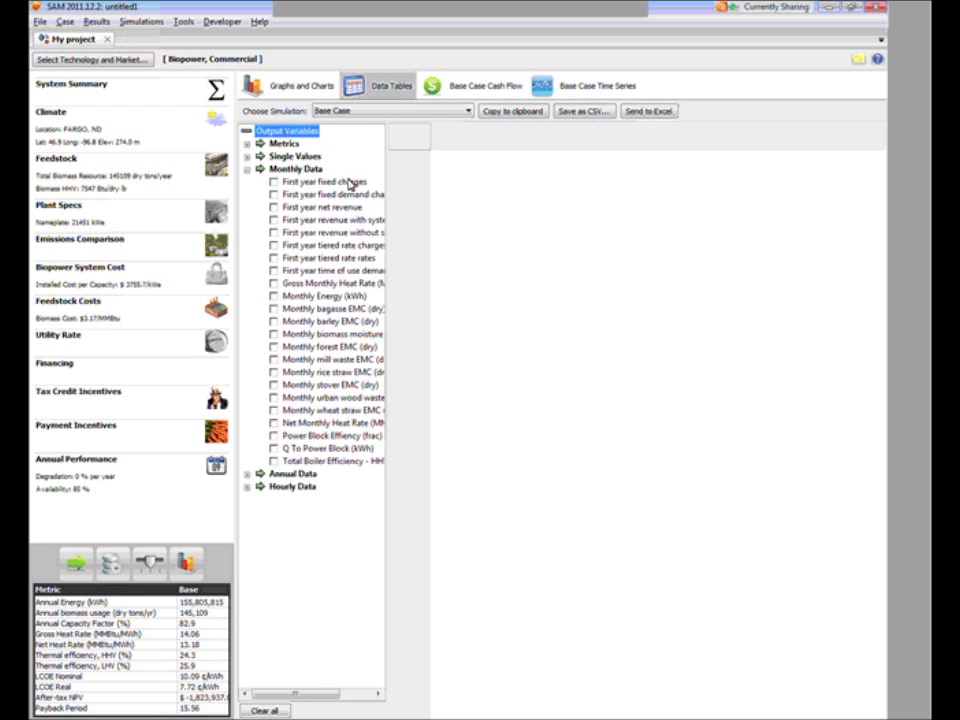
pyautogui.click(273, 283)
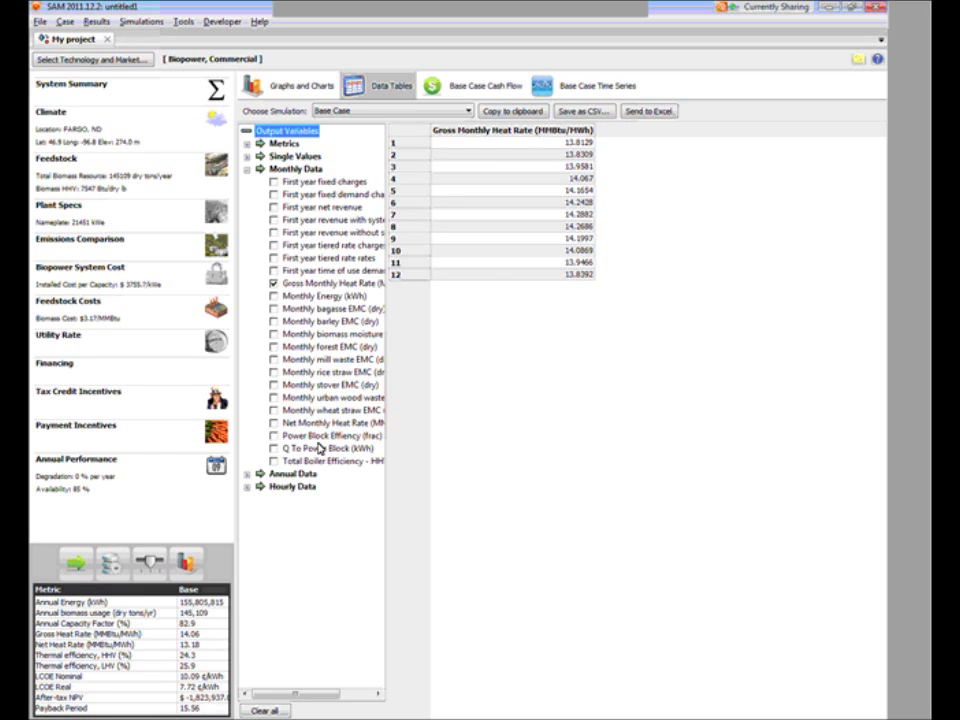
pyautogui.click(273, 437)
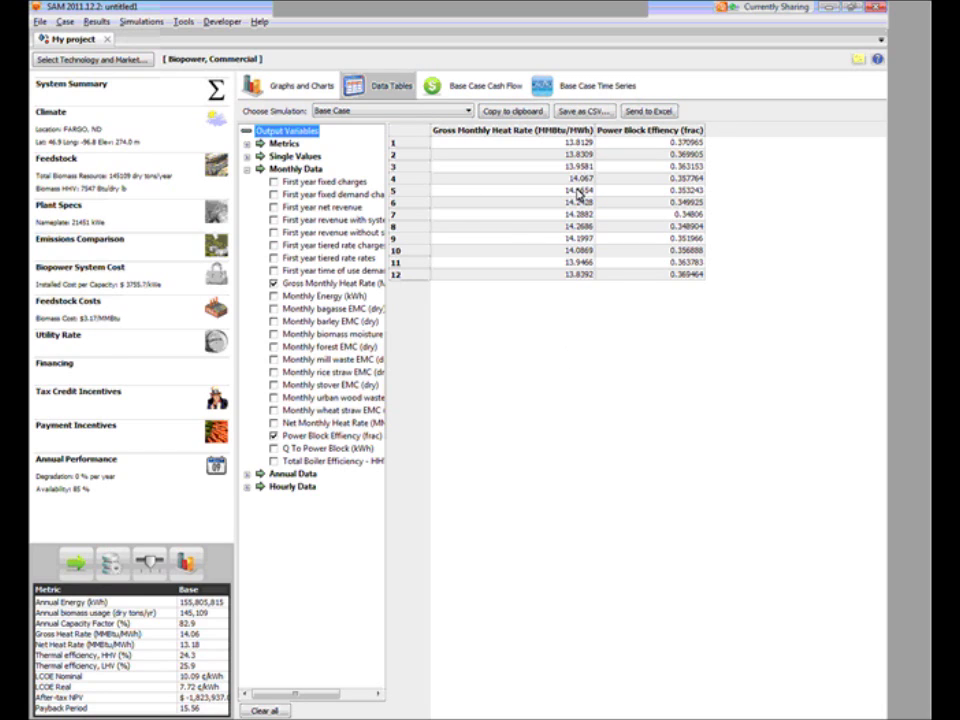
# Plot Power Block Efficiency in a second time series graph below Hourly Energy Generated and adjust the time range shown.
pyautogui.click(599, 92)
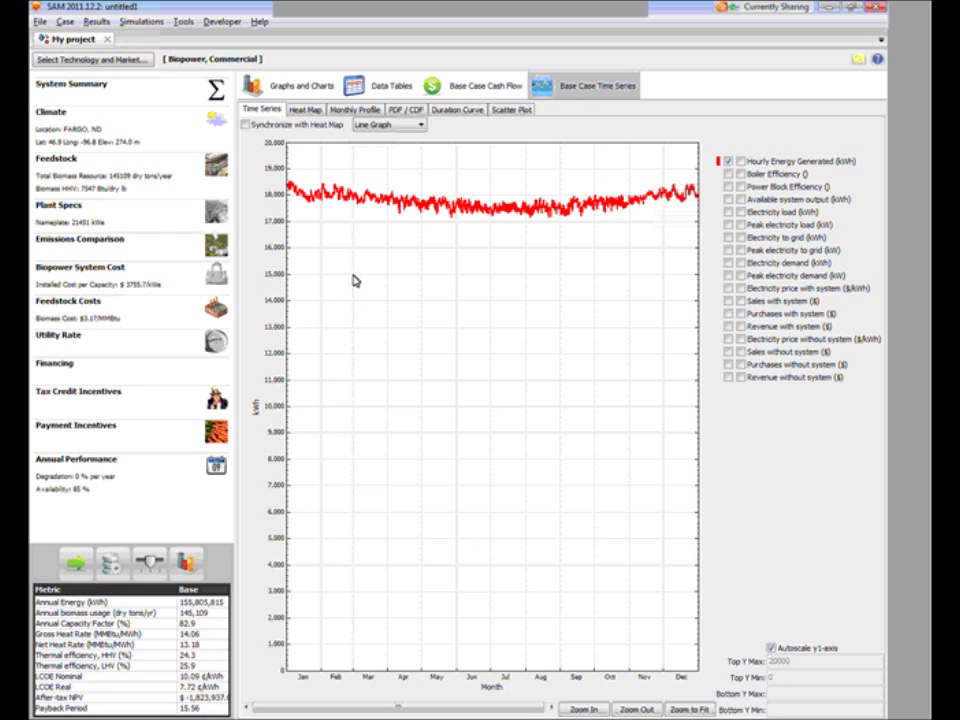
pyautogui.scroll(5, 718, 486)
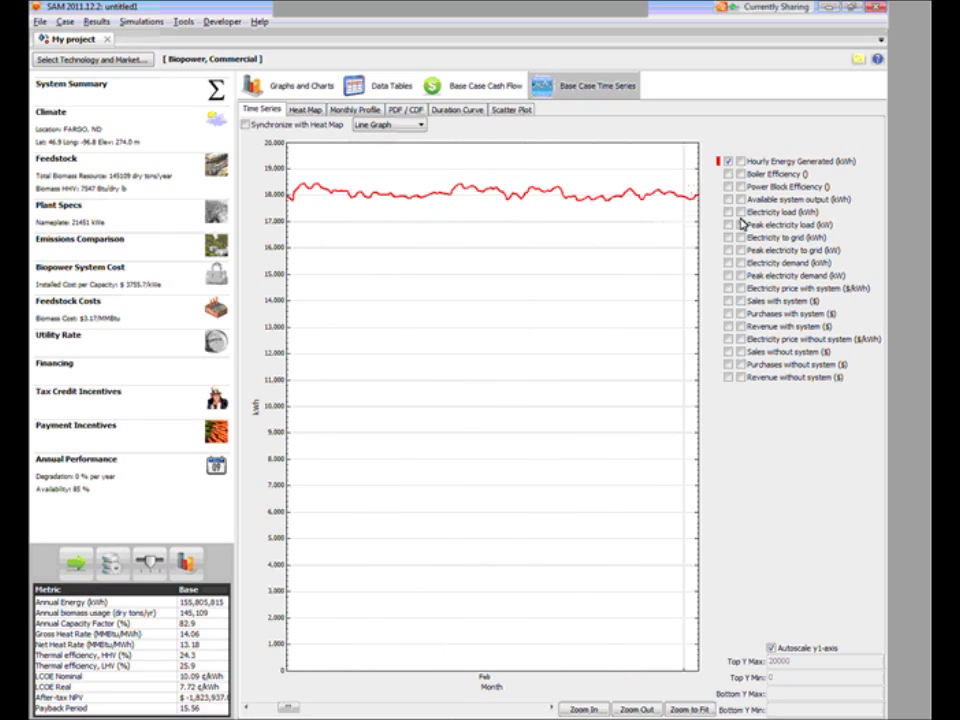
pyautogui.click(741, 187)
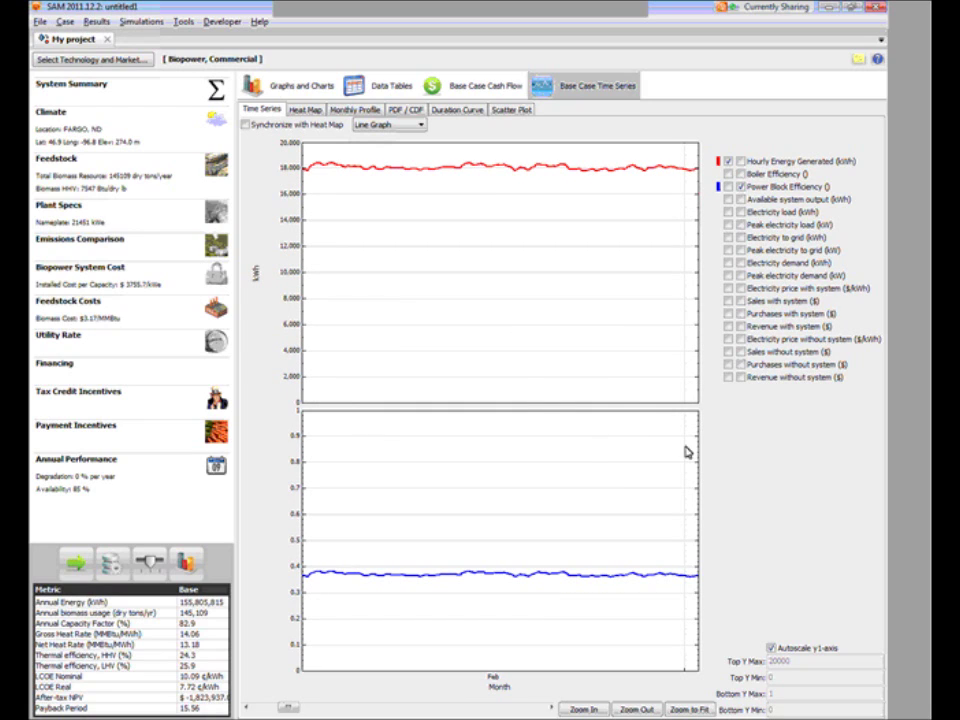
pyautogui.click(636, 709)
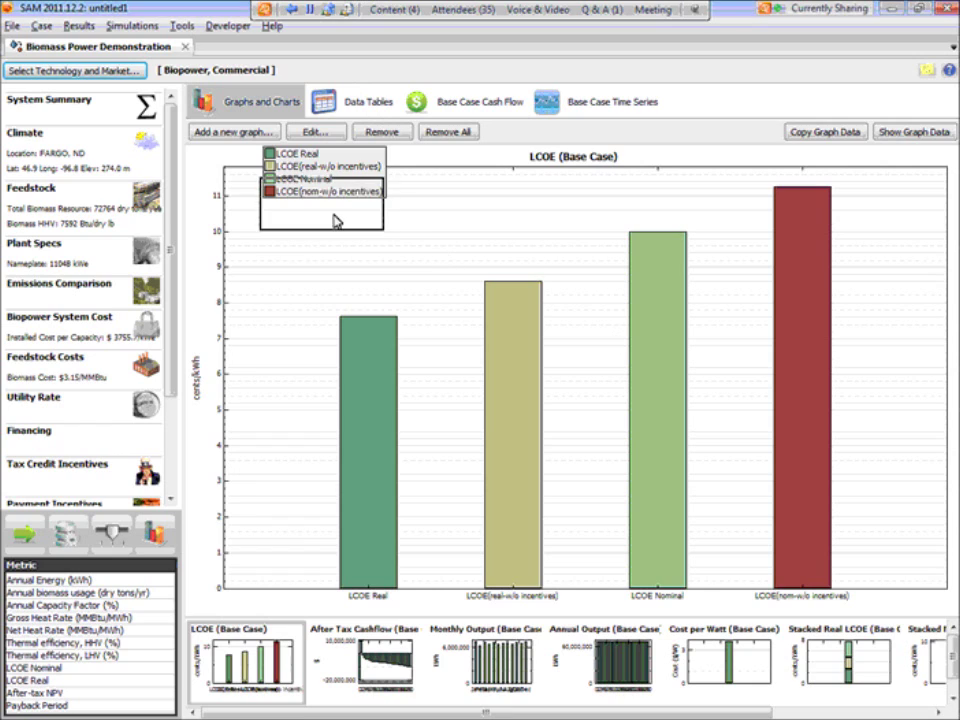
# Move the legend of the LCOE graph down into the empty plot area above the LCOE Real bar.
pyautogui.moveTo(337, 180); pyautogui.dragTo(340, 252)
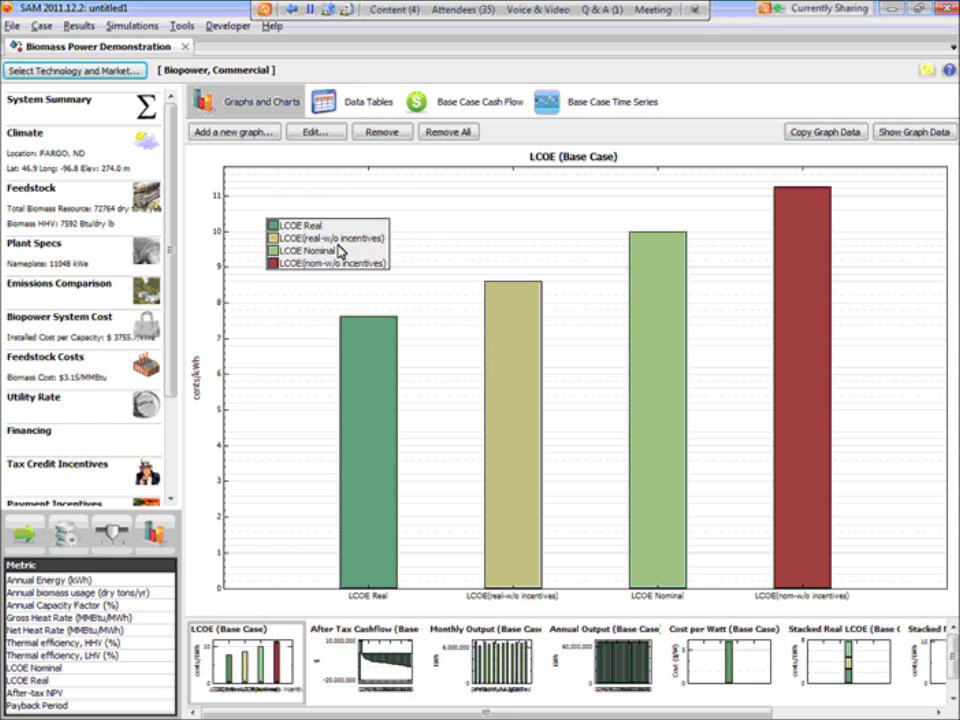
# Check the image file formats offered for a 400x300 export of the LCOE graph and leave without saving.
pyautogui.rightClick(450, 249)
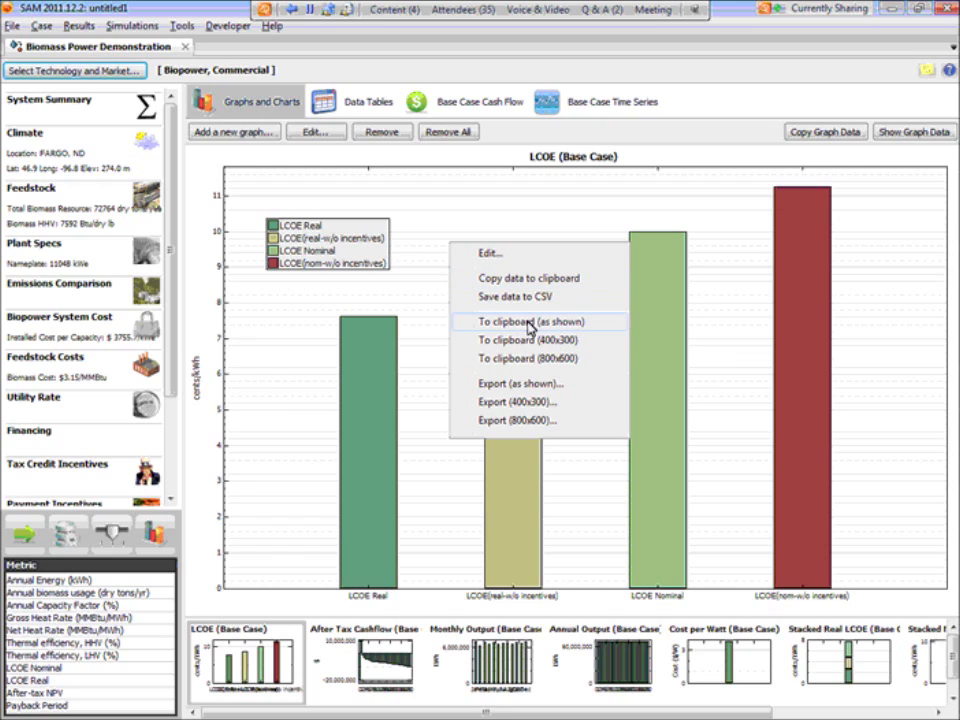
pyautogui.click(538, 403)
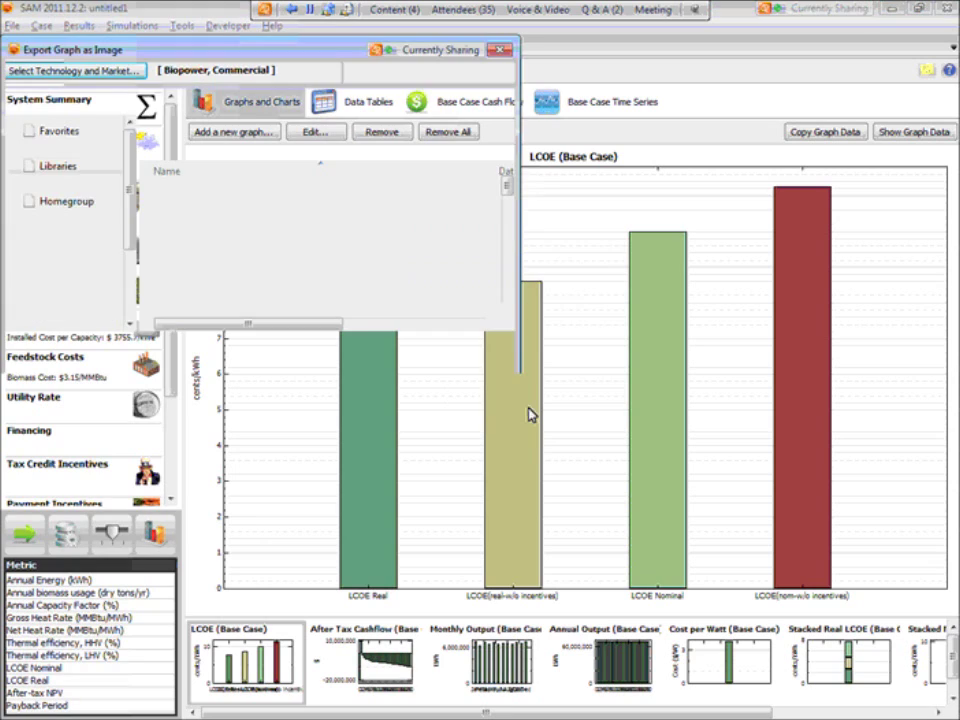
pyautogui.click(236, 371)
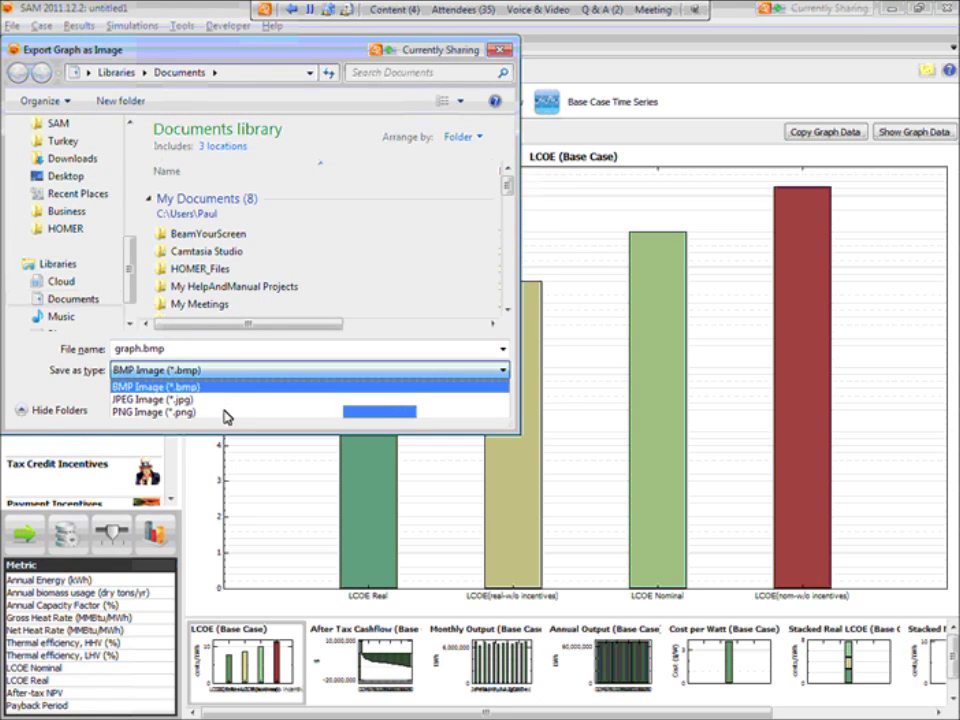
pyautogui.click(495, 52)
pyautogui.click(497, 50)
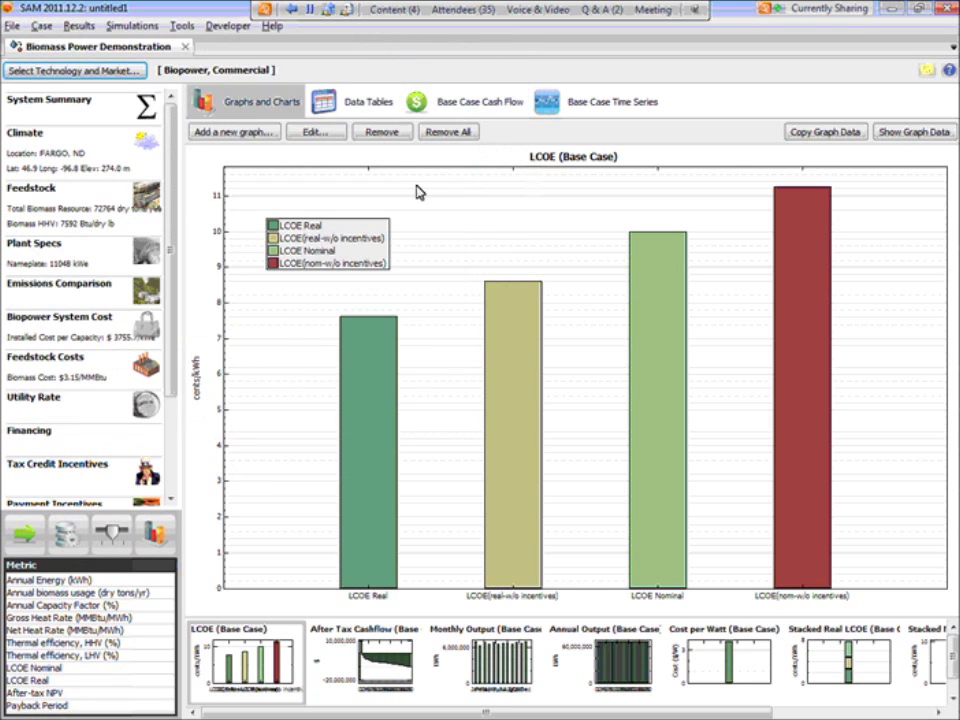
# Inspect the copy and export options available for the base case hourly energy time series.
pyautogui.click(603, 115)
pyautogui.rightClick(446, 477)
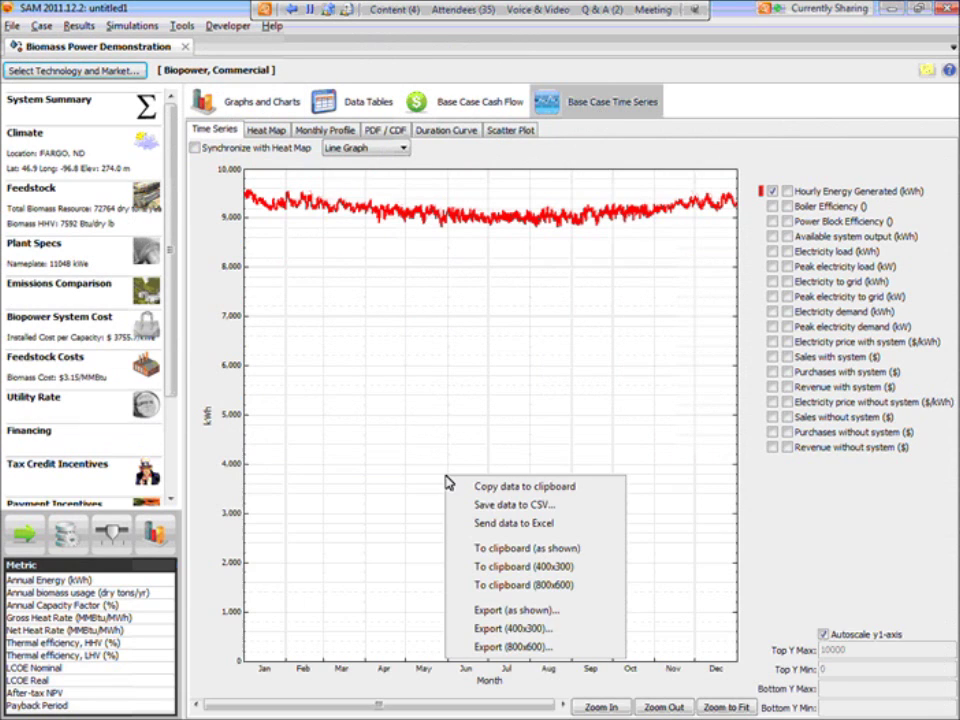
pyautogui.rightClick(381, 384)
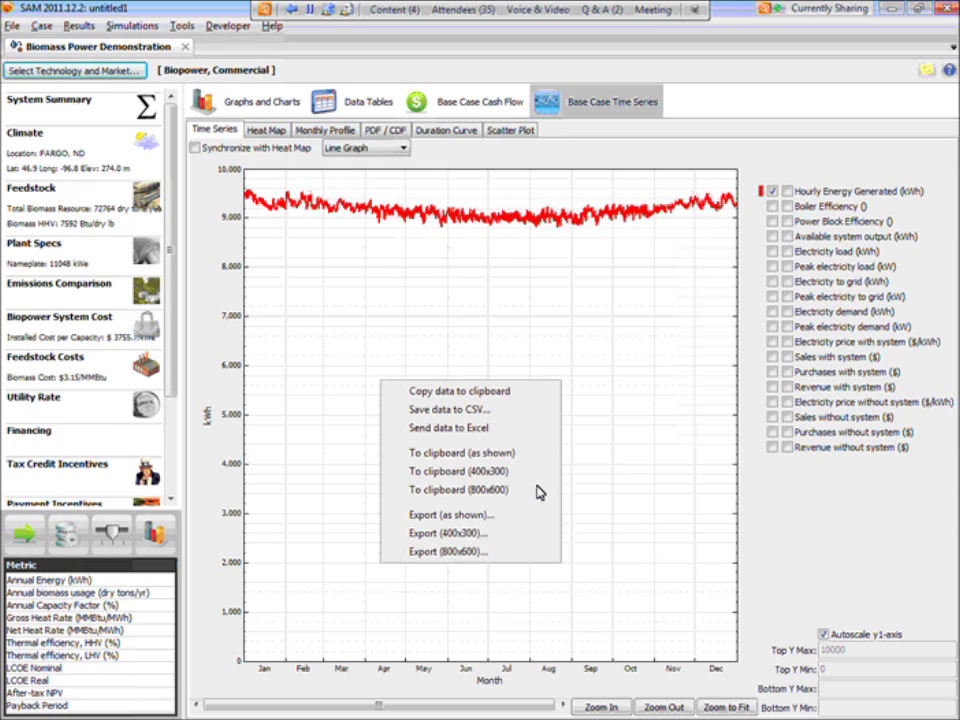
# Return to the result graphs and view After Tax Cashflow, Monthly Output, Annual Output and Stacked Real LCOE.
pyautogui.click(257, 104)
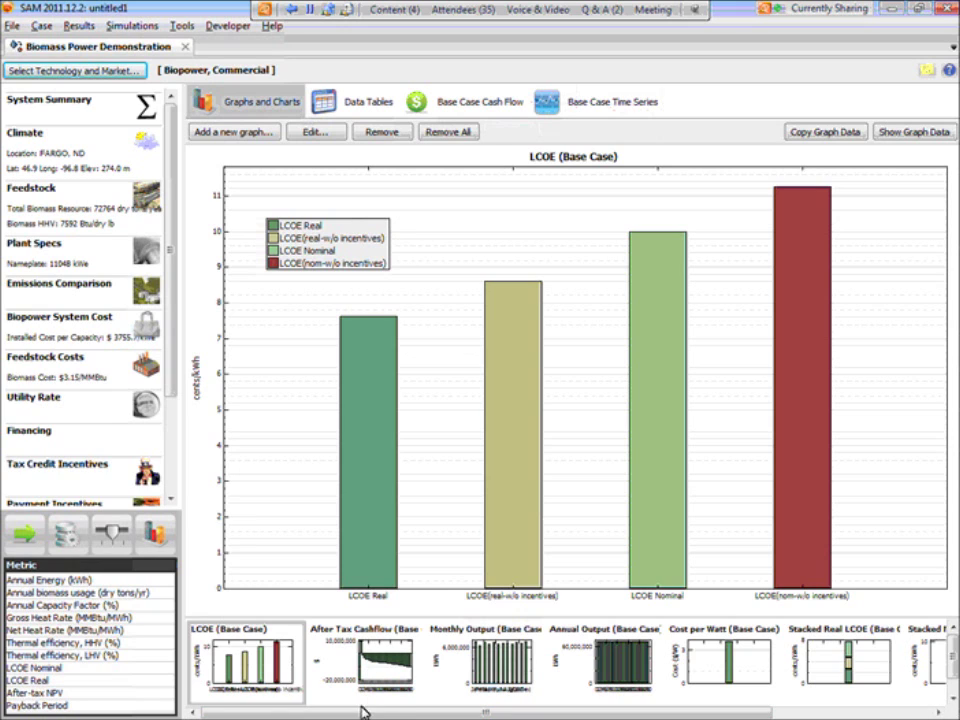
pyautogui.click(380, 675)
pyautogui.scroll(-1, 380, 675)
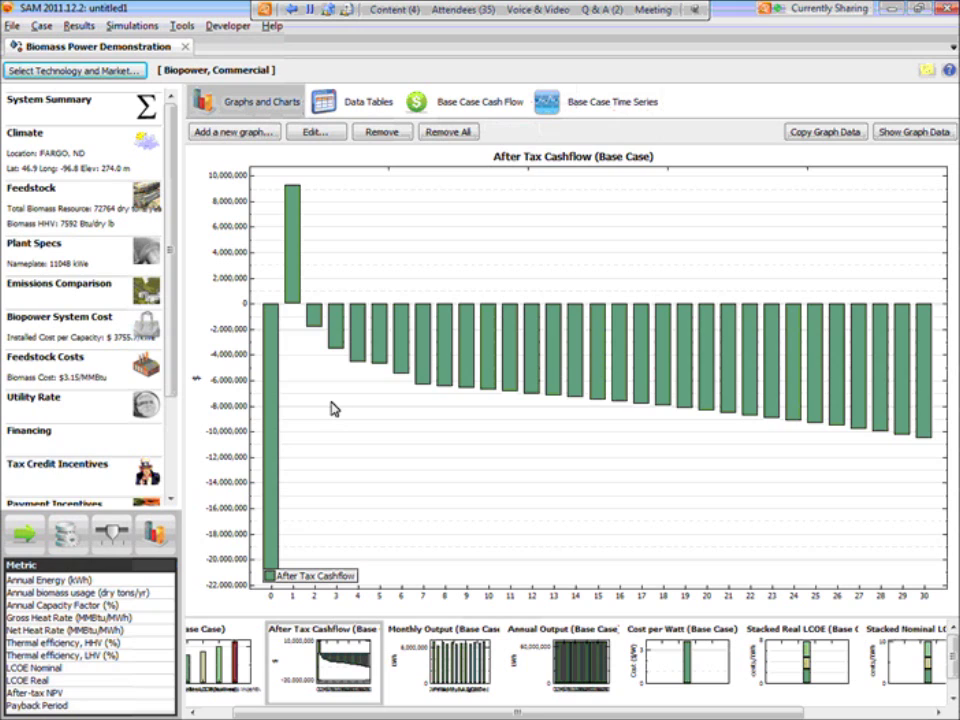
pyautogui.click(488, 684)
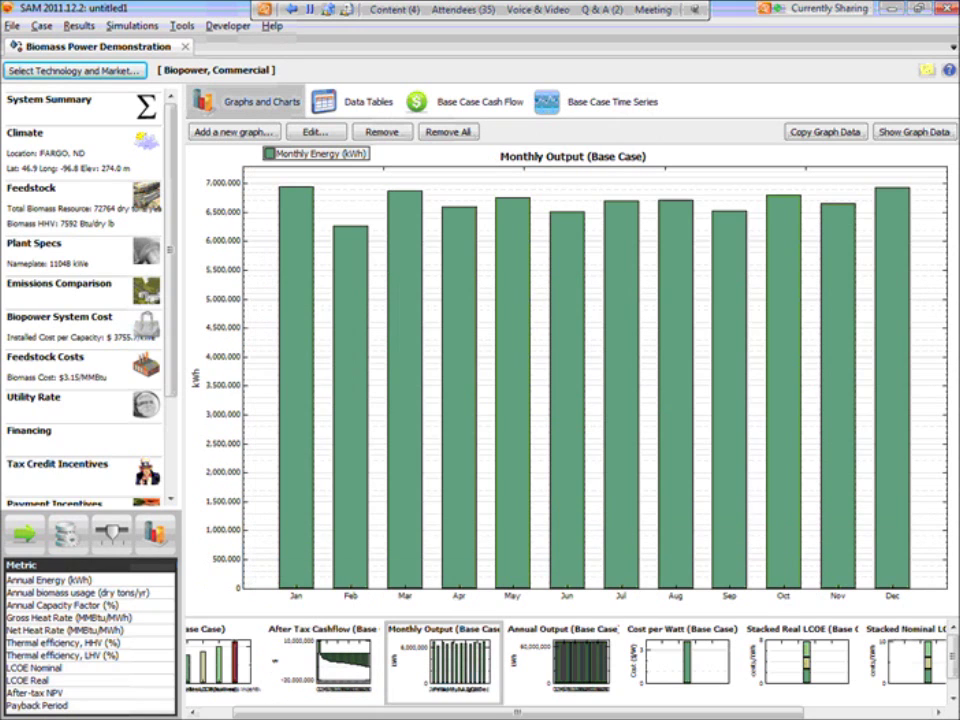
pyautogui.click(583, 680)
pyautogui.click(797, 683)
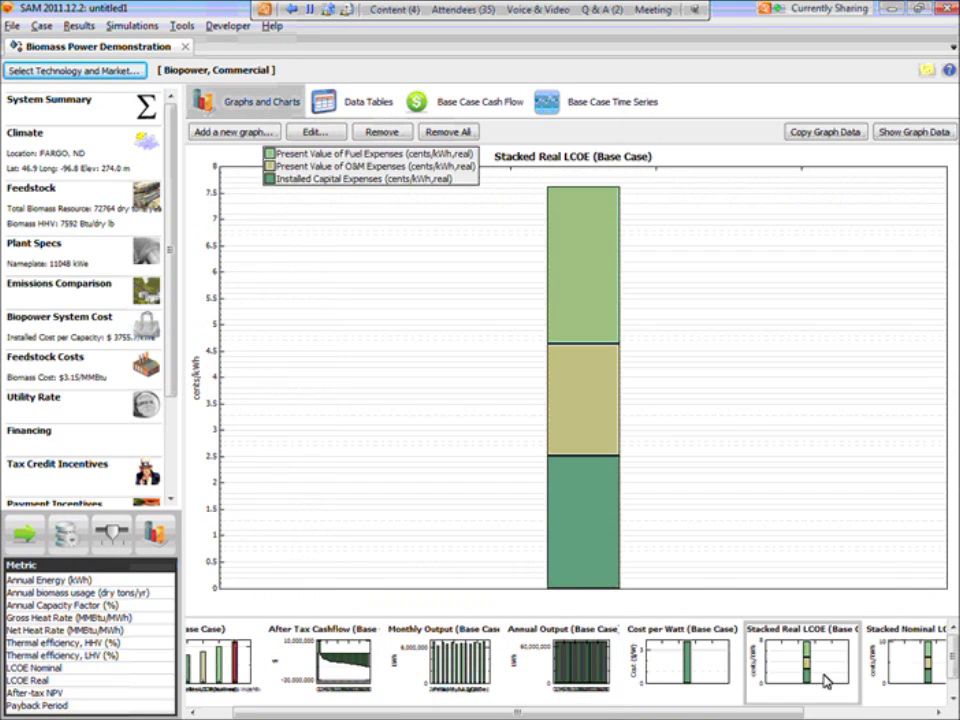
# Inspect the data, graph type and property options offered for adding a new graph, and leave without creating one.
pyautogui.click(222, 134)
pyautogui.moveTo(446, 272); pyautogui.dragTo(394, 184)
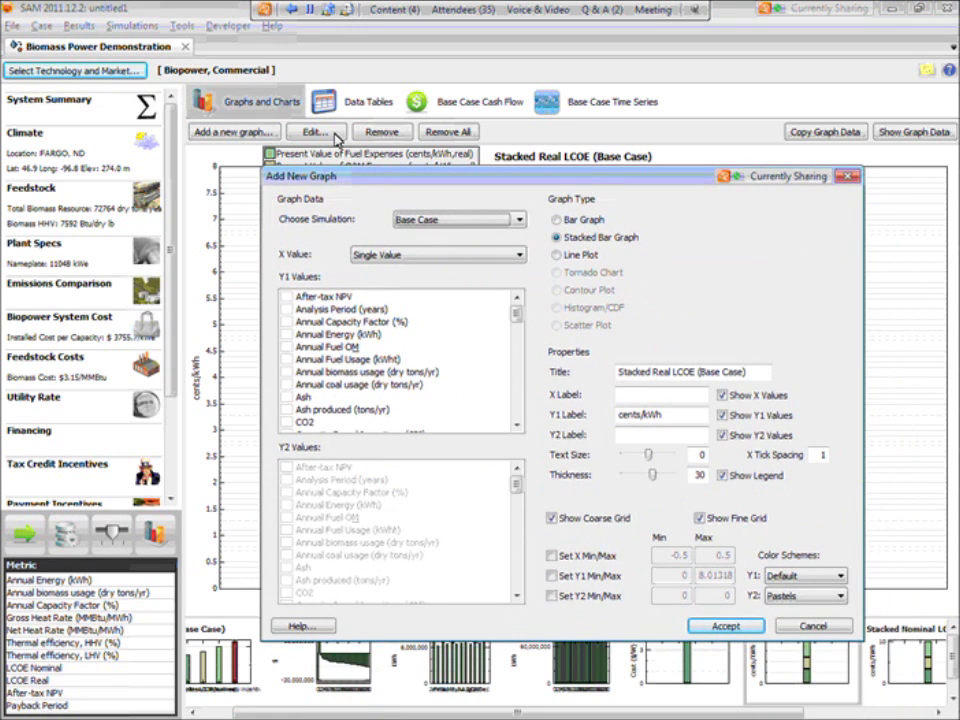
pyautogui.moveTo(350, 192); pyautogui.dragTo(313, 130)
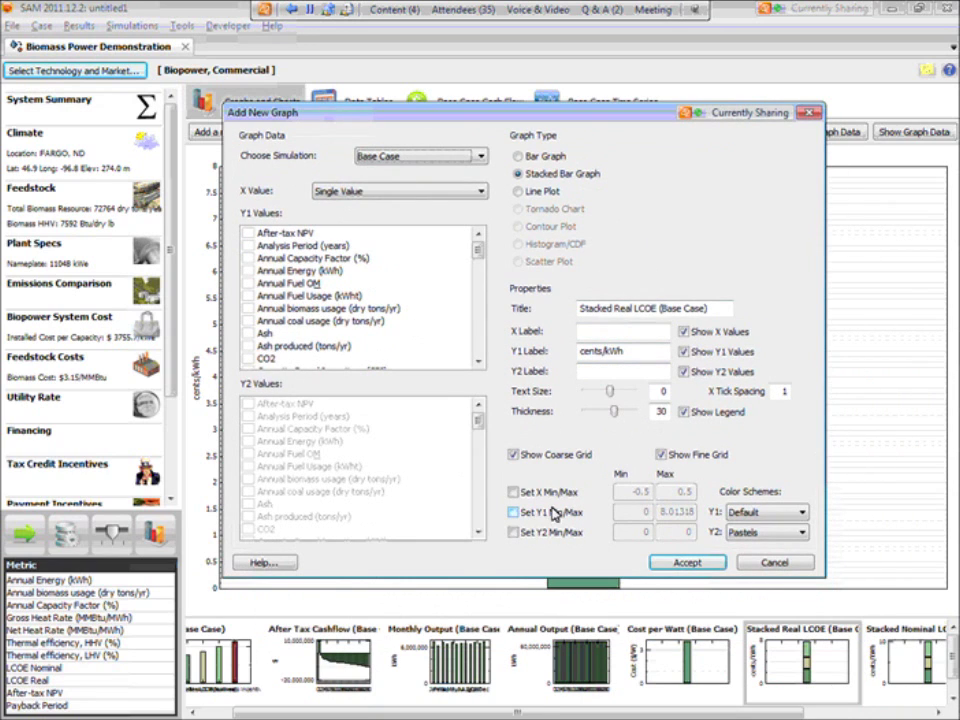
pyautogui.click(782, 567)
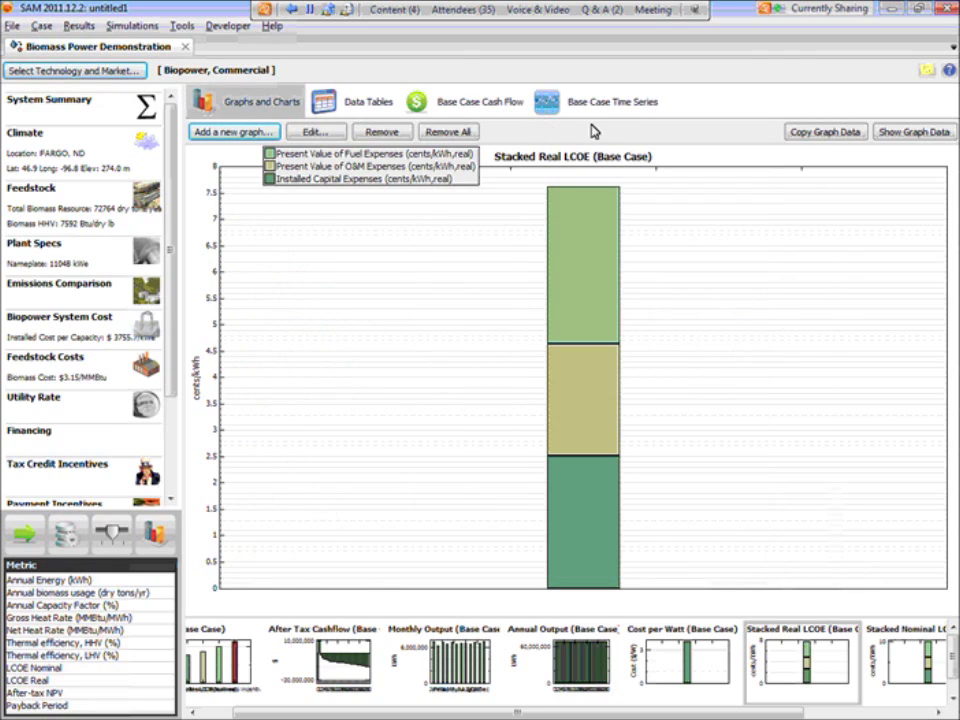
# Check the webinar's Q & A pane for attendee questions and return to the result graphs.
pyautogui.click(599, 12)
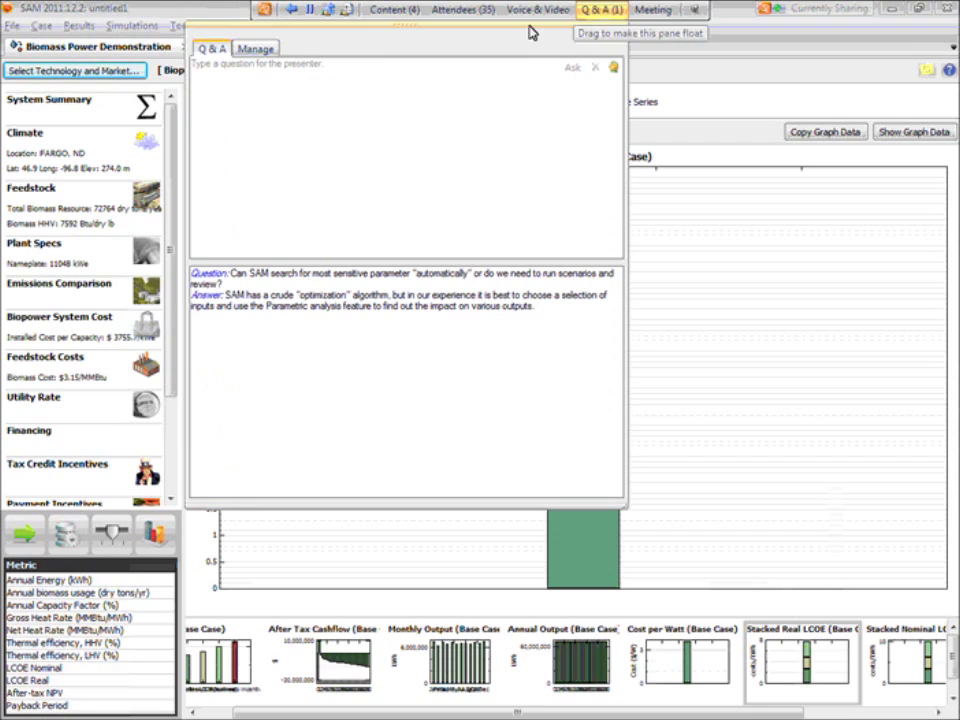
pyautogui.moveTo(403, 35)
pyautogui.mouseDown()
pyautogui.moveTo(401, 27)
pyautogui.moveTo(467, 34)
pyautogui.moveTo(410, 58)
pyautogui.mouseUp()
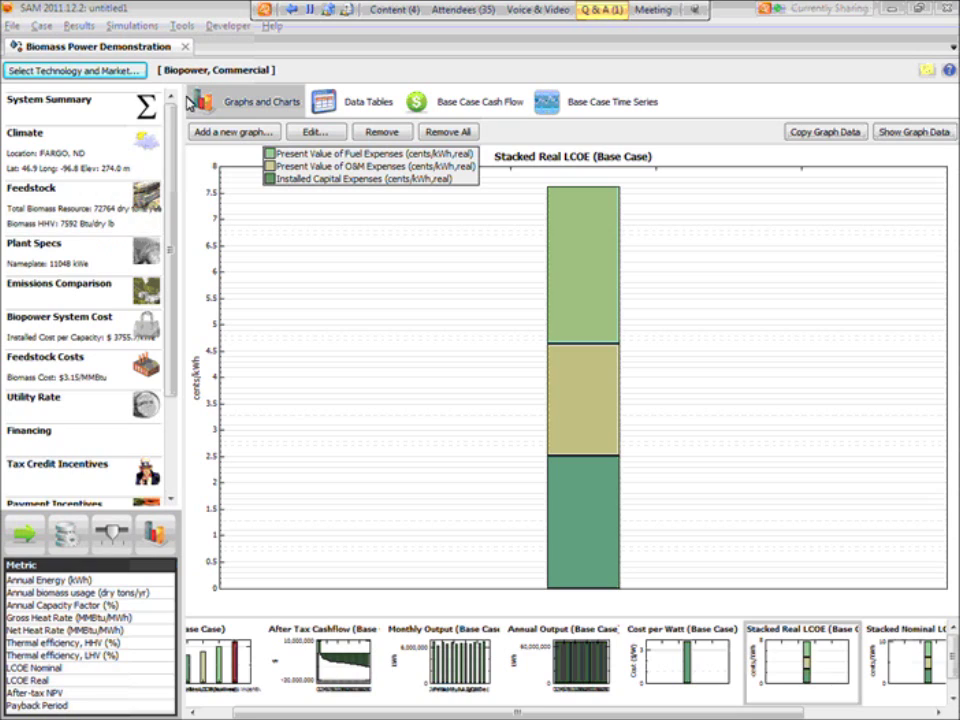
# Review the simulation configuration pages for Parametrics, Sensitivity, Optimization, Statistical, Multiple Subsystems, P50/P90 Analysis and Excel Exchange.
pyautogui.click(67, 549)
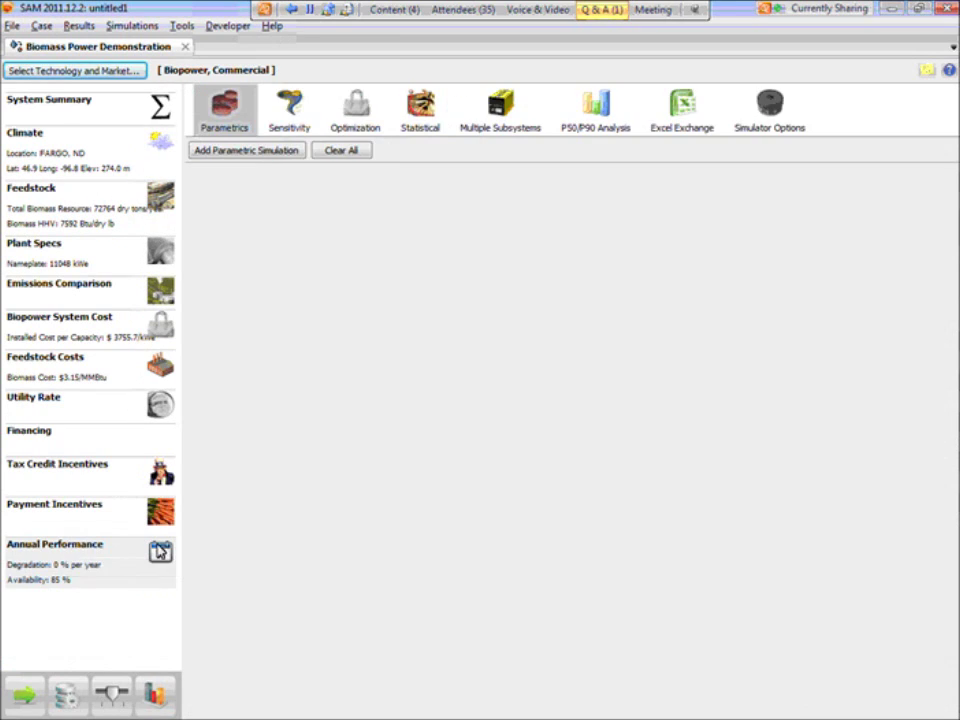
pyautogui.click(272, 112)
pyautogui.click(356, 125)
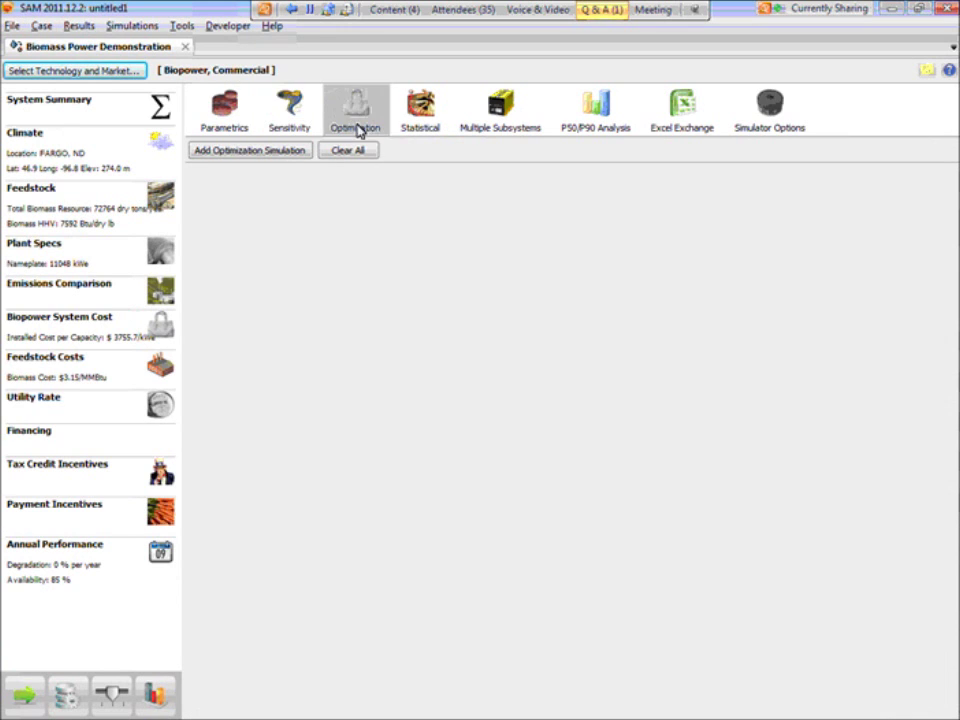
pyautogui.click(422, 128)
pyautogui.click(525, 125)
pyautogui.click(620, 133)
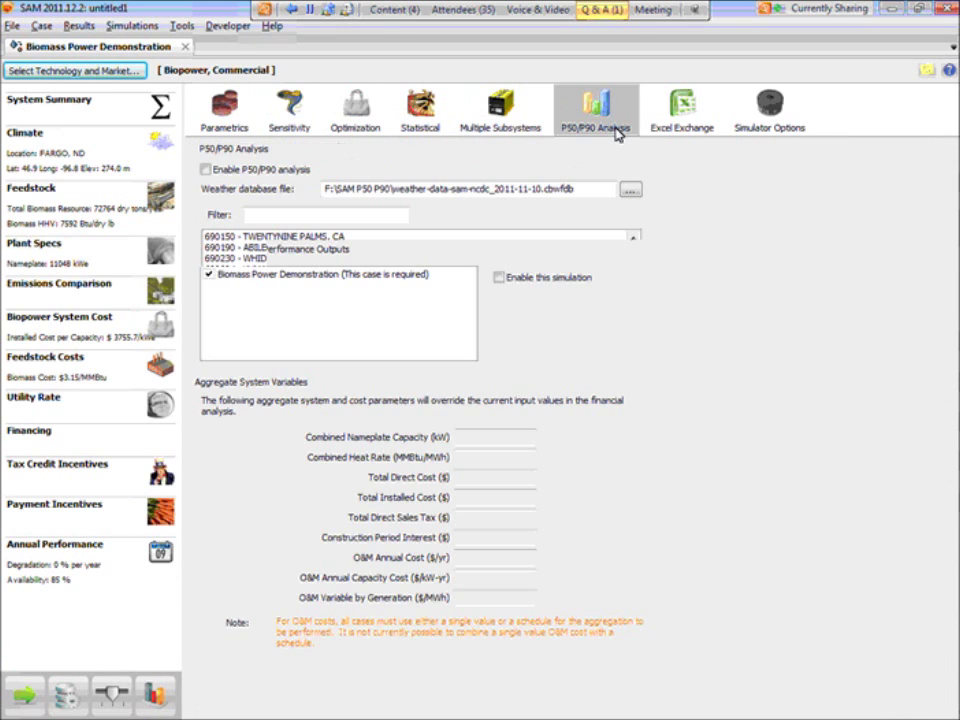
pyautogui.click(681, 131)
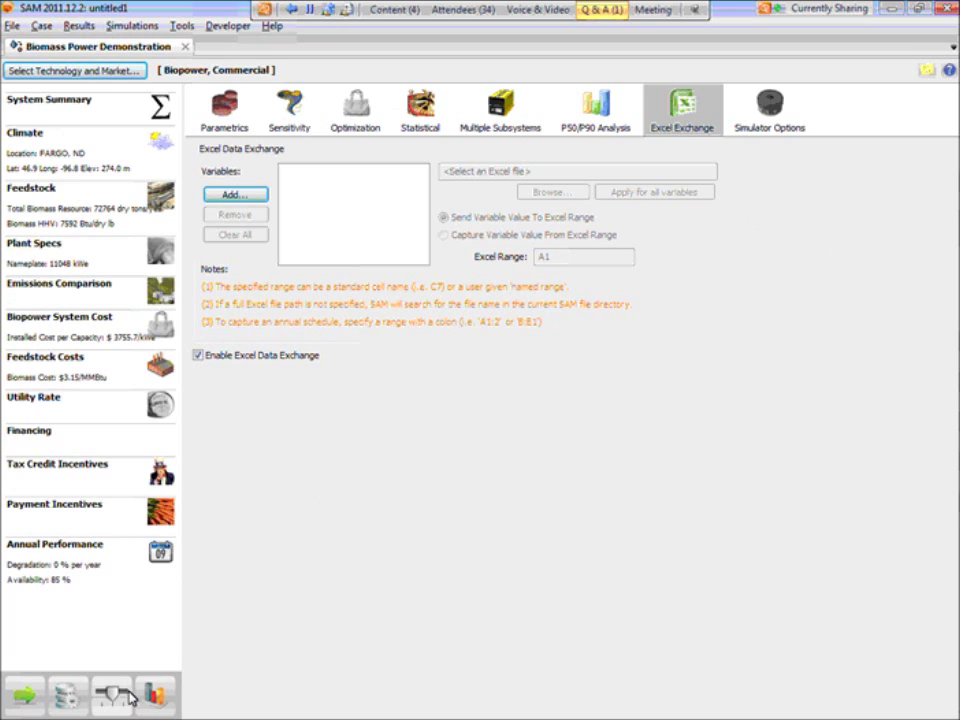
# Return to the Feedstock inputs and read the help topic for that page, including Collection Radius and Obtain Resource Data.
pyautogui.click(80, 167)
pyautogui.click(75, 205)
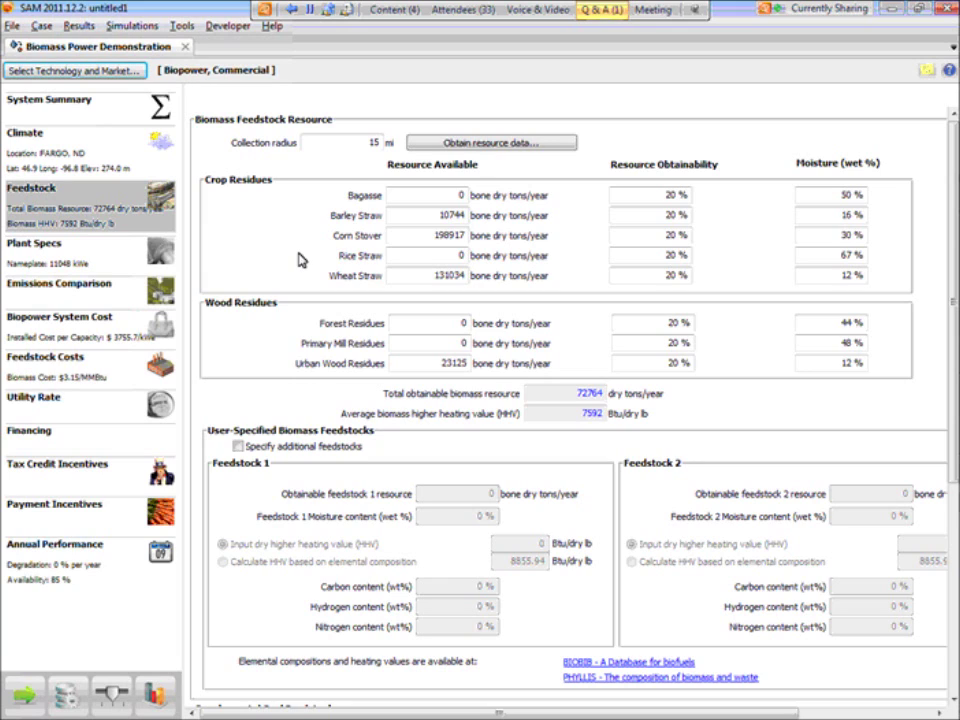
pyautogui.press('F1')
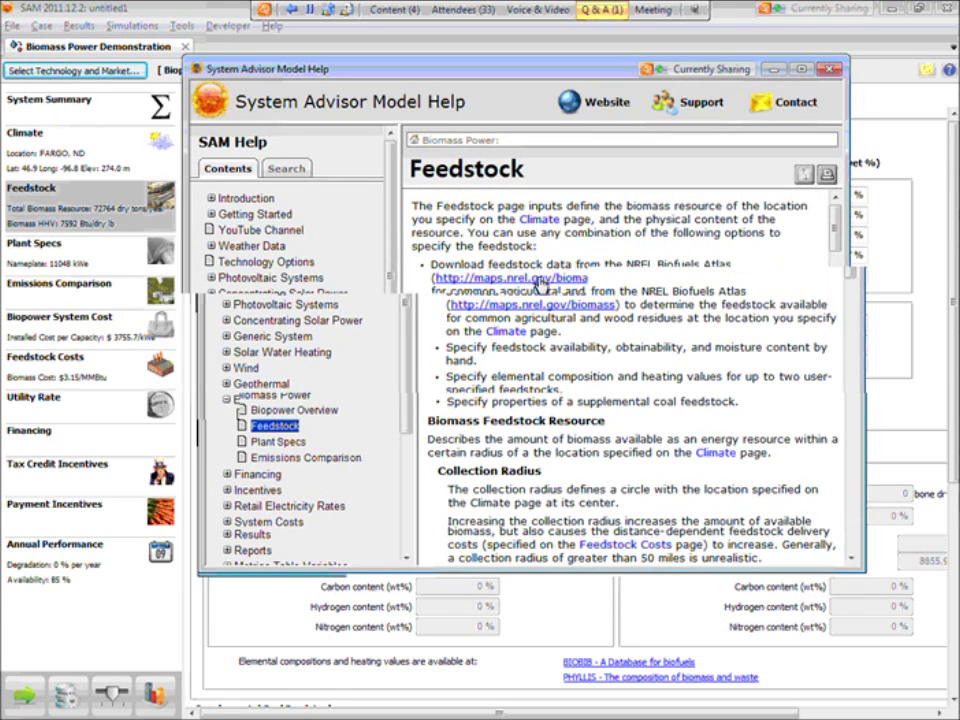
pyautogui.moveTo(386, 107); pyautogui.dragTo(382, 67)
pyautogui.moveTo(834, 239)
pyautogui.mouseDown()
pyautogui.moveTo(832, 505)
pyautogui.moveTo(832, 230)
pyautogui.mouseUp()
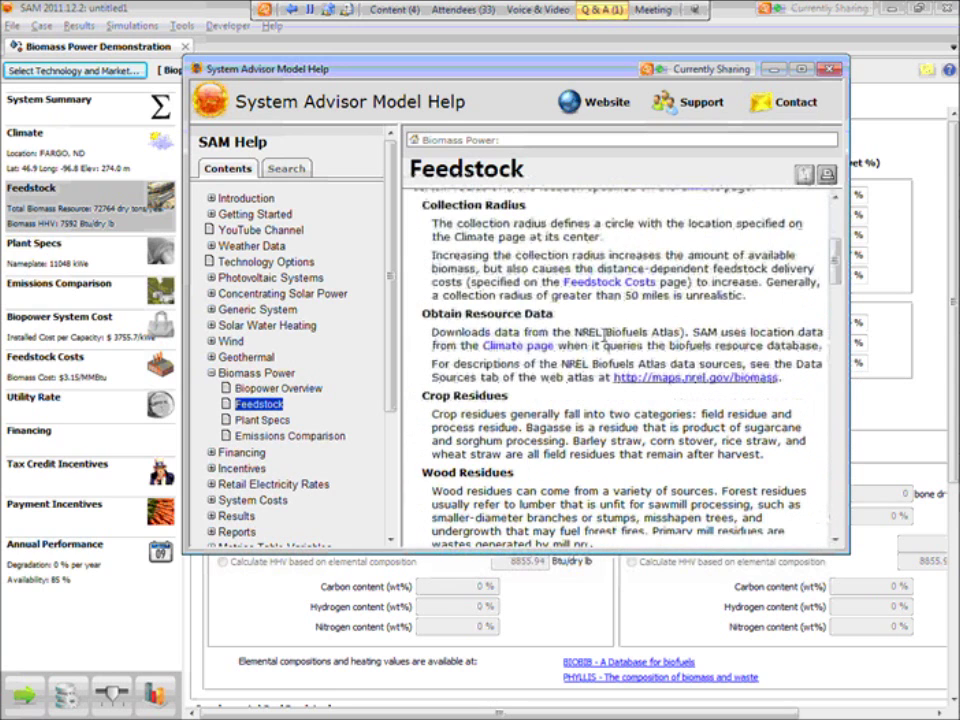
# Browse the Biomass Power help topics Biopower Overview, Feedstock, Plant Specs and Emissions Comparison.
pyautogui.click(257, 373)
pyautogui.click(262, 388)
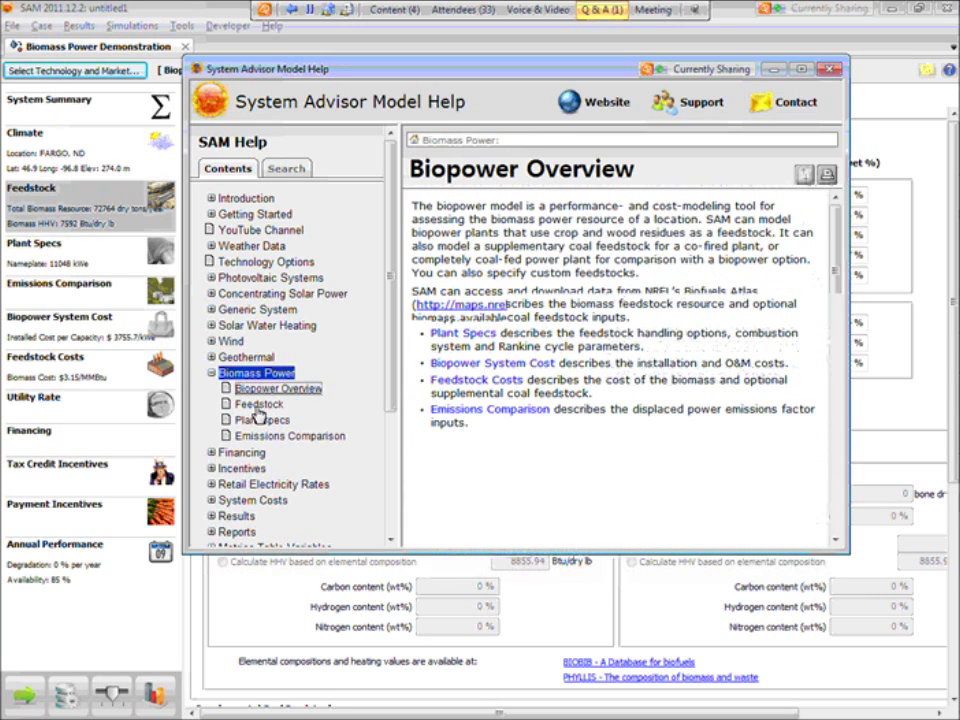
pyautogui.click(258, 405)
pyautogui.click(262, 420)
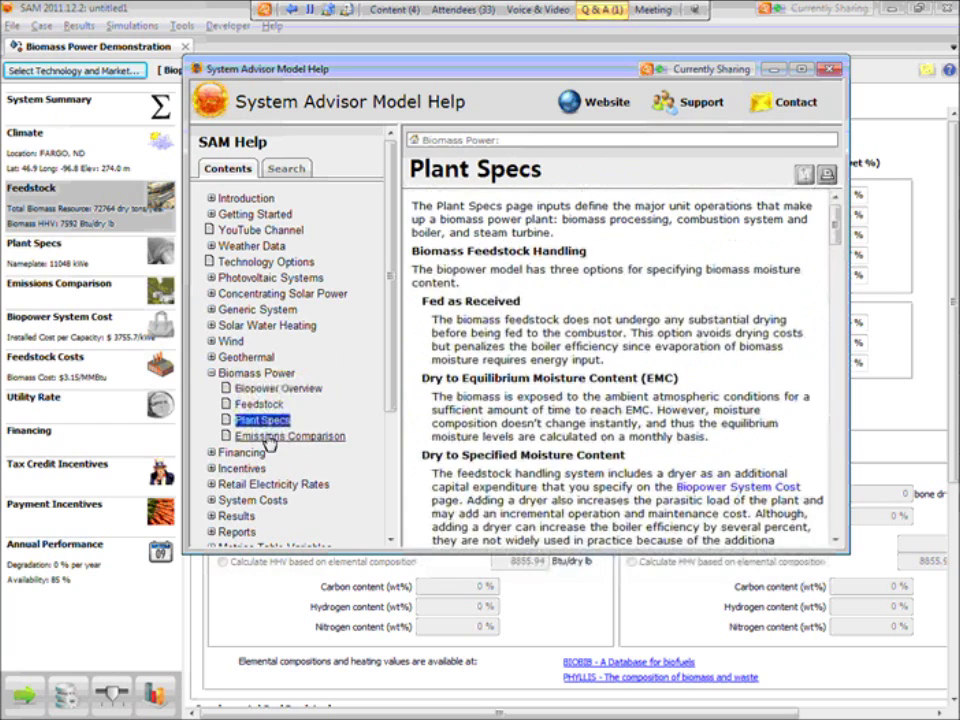
pyautogui.click(290, 436)
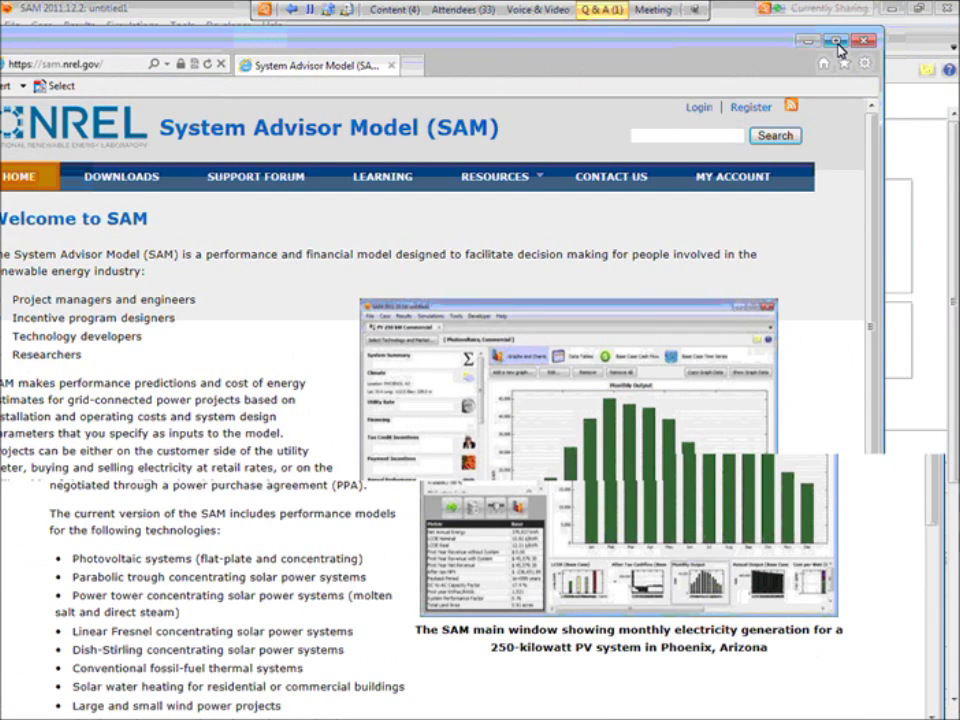
# Enlarge the SAM website's browser window and open the site's Reference Manuals page.
pyautogui.click(897, 22)
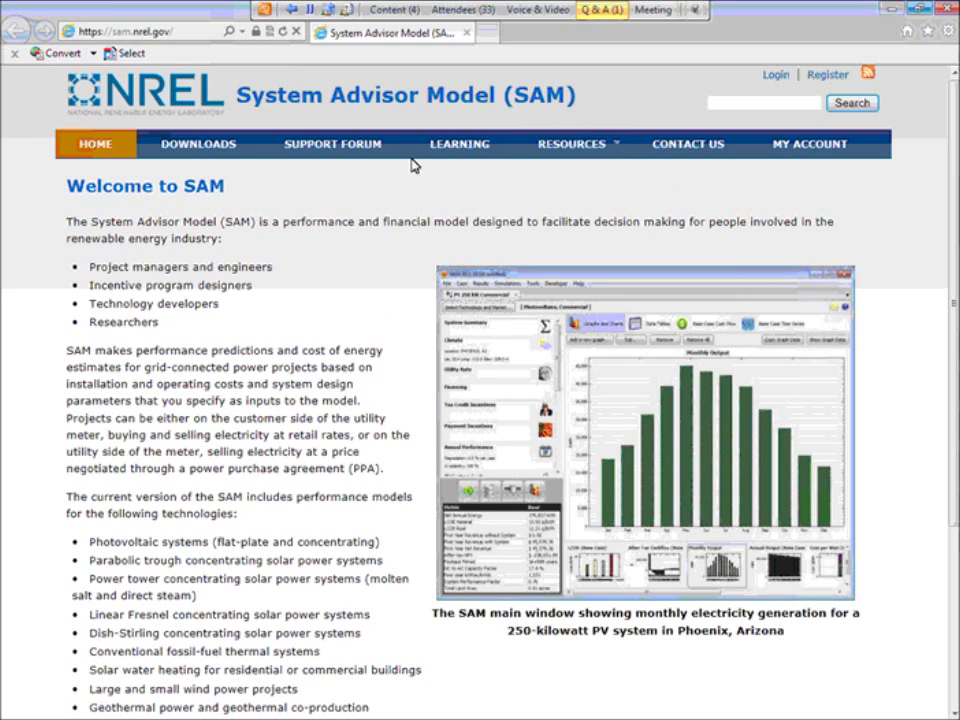
pyautogui.click(568, 148)
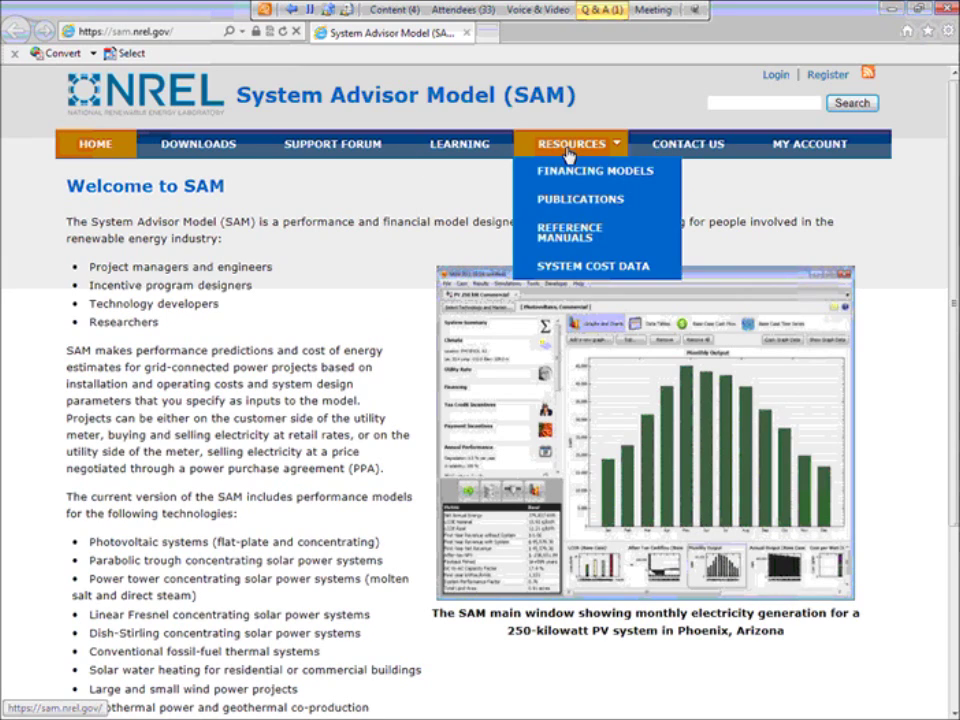
pyautogui.click(565, 238)
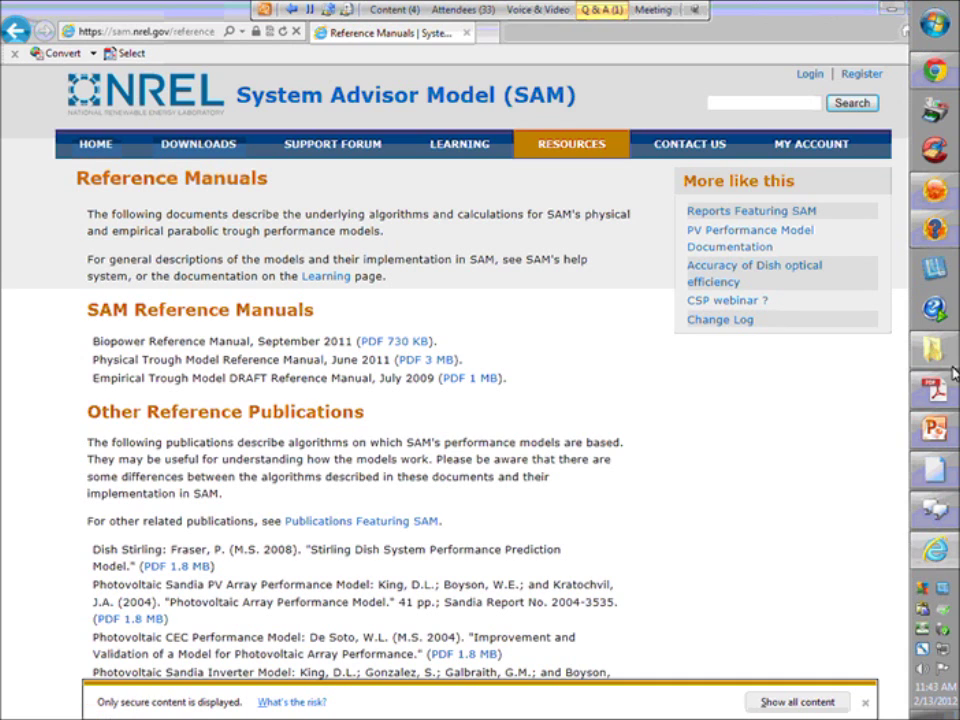
# Switch to the SAM Biopower Reference Manual PDF and view Feedstock Availability, Biomass Properties, Handling and Preparation, and Steam Rankine Cycle.
pyautogui.click(938, 426)
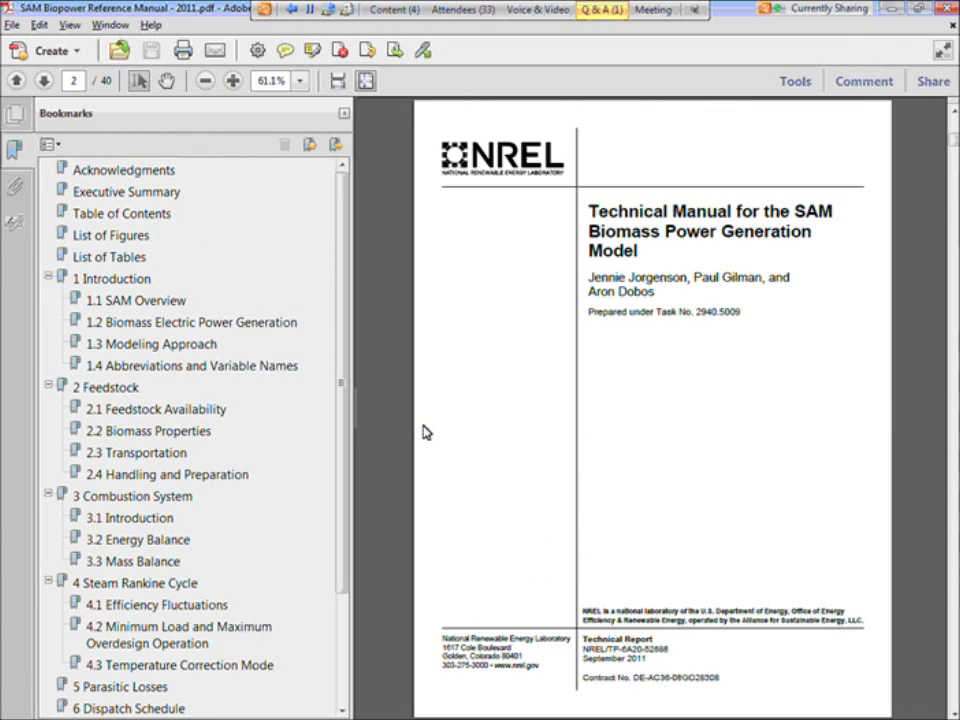
pyautogui.click(202, 411)
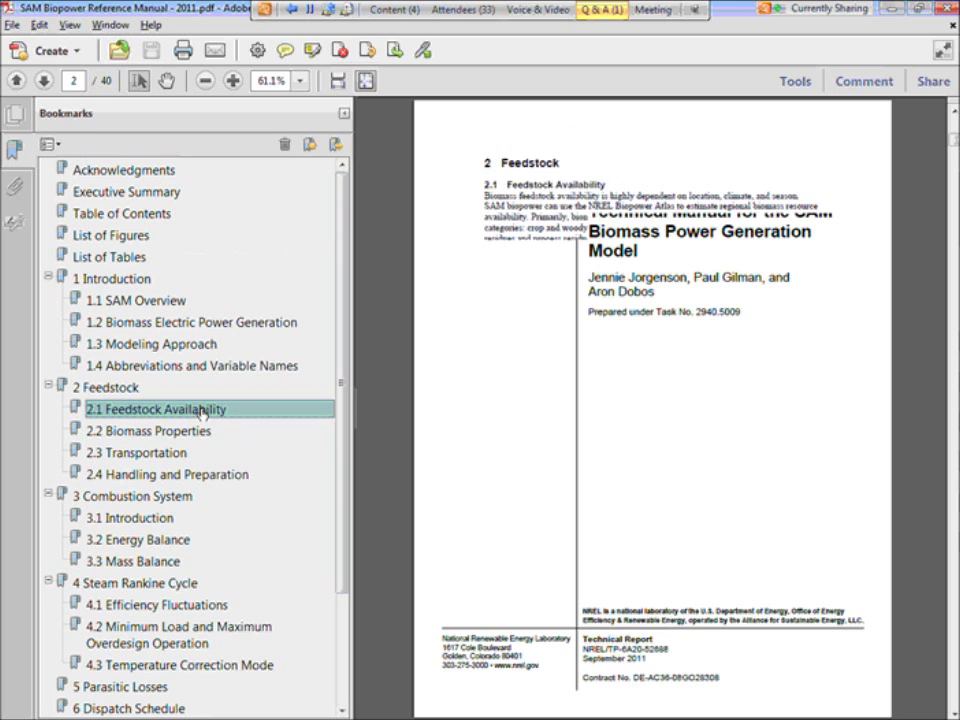
pyautogui.click(181, 438)
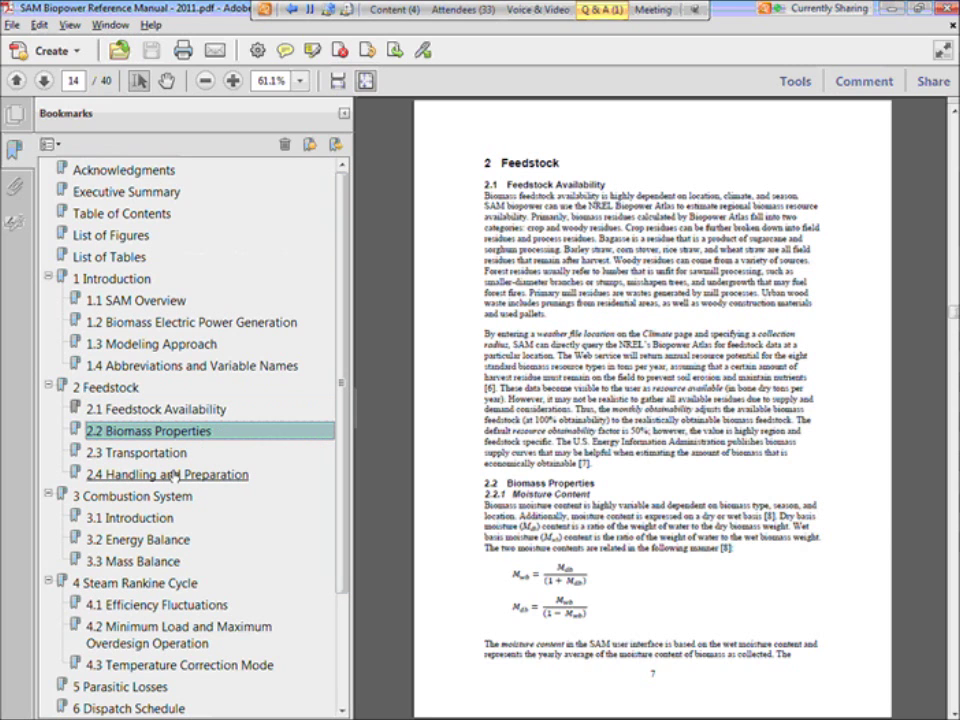
pyautogui.click(174, 476)
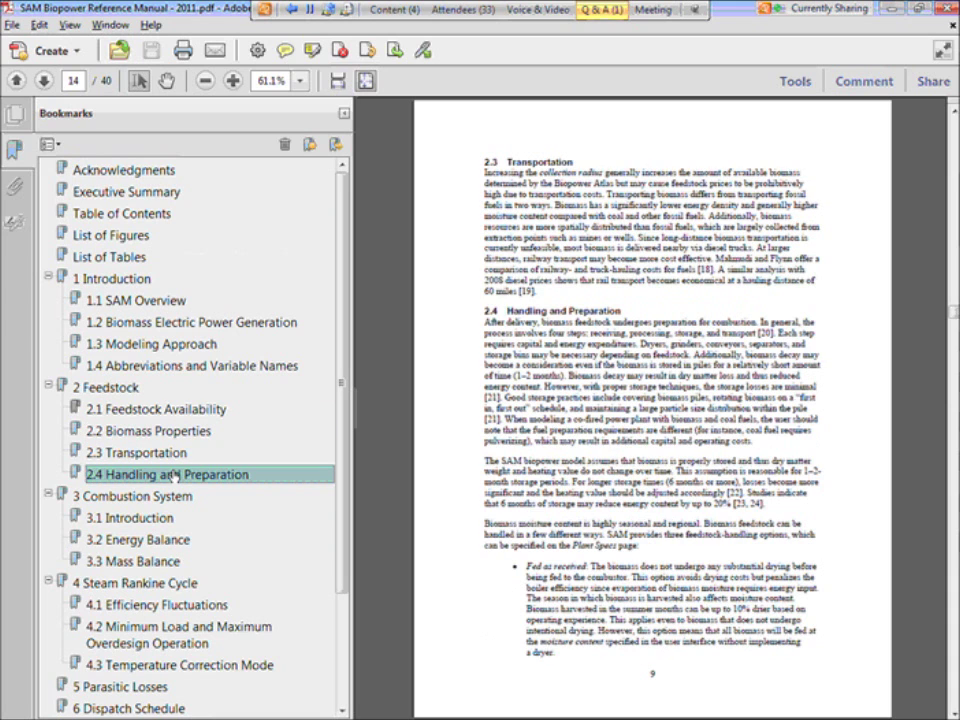
pyautogui.click(136, 586)
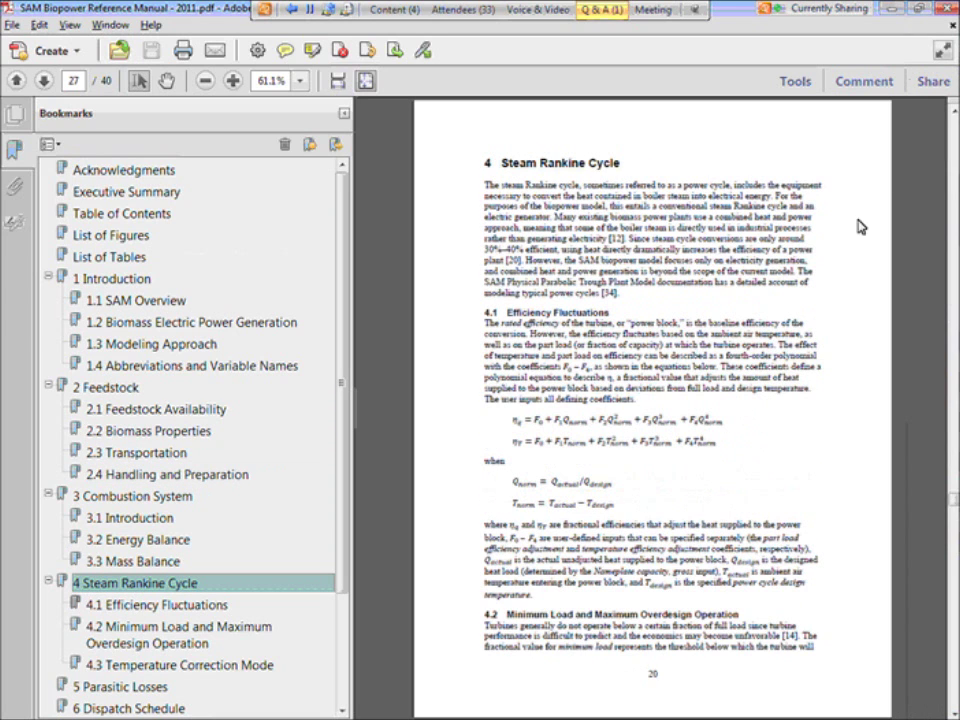
# Switch to the Chrome browser and look through the topics on the SAM Support Forum.
pyautogui.click(935, 150)
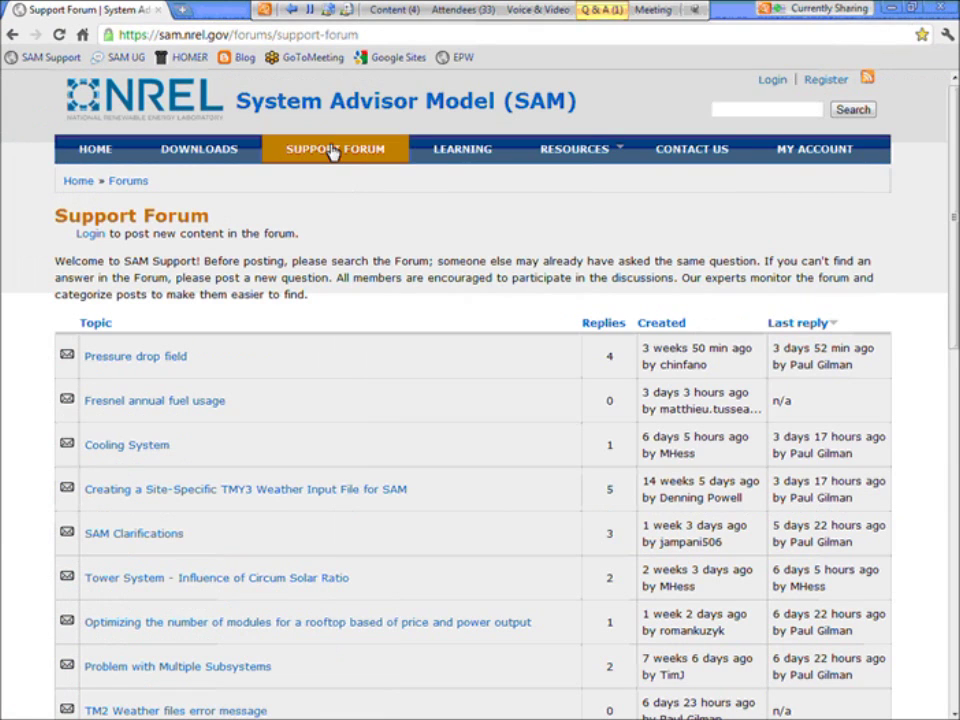
pyautogui.scroll(-1, 328, 316)
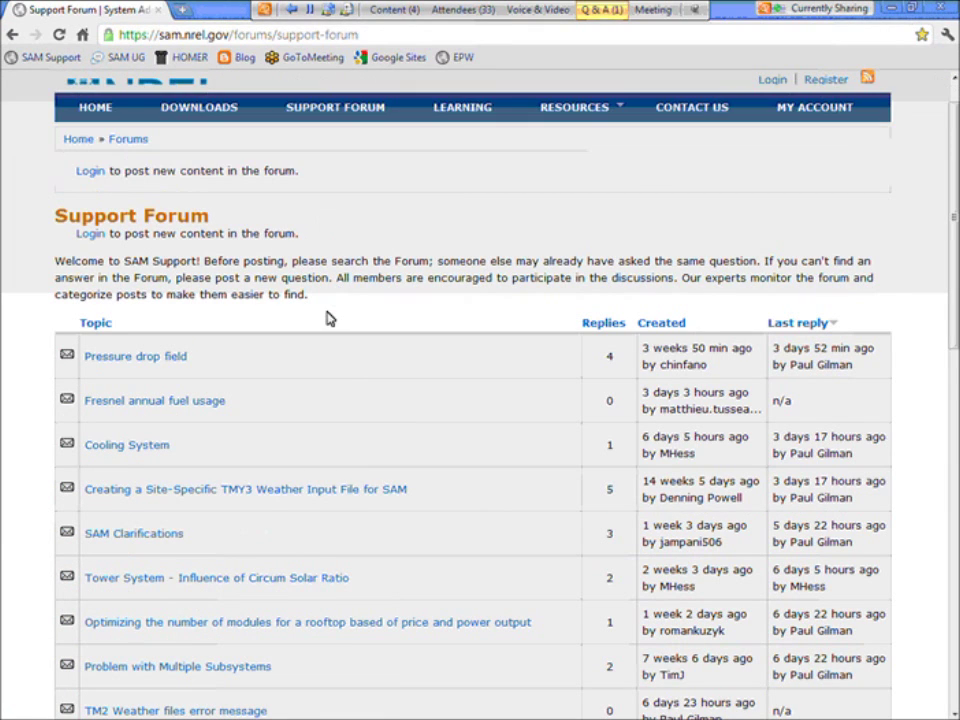
pyautogui.scroll(-3, 328, 316)
pyautogui.scroll(4, 328, 316)
pyautogui.scroll(-5, 329, 317)
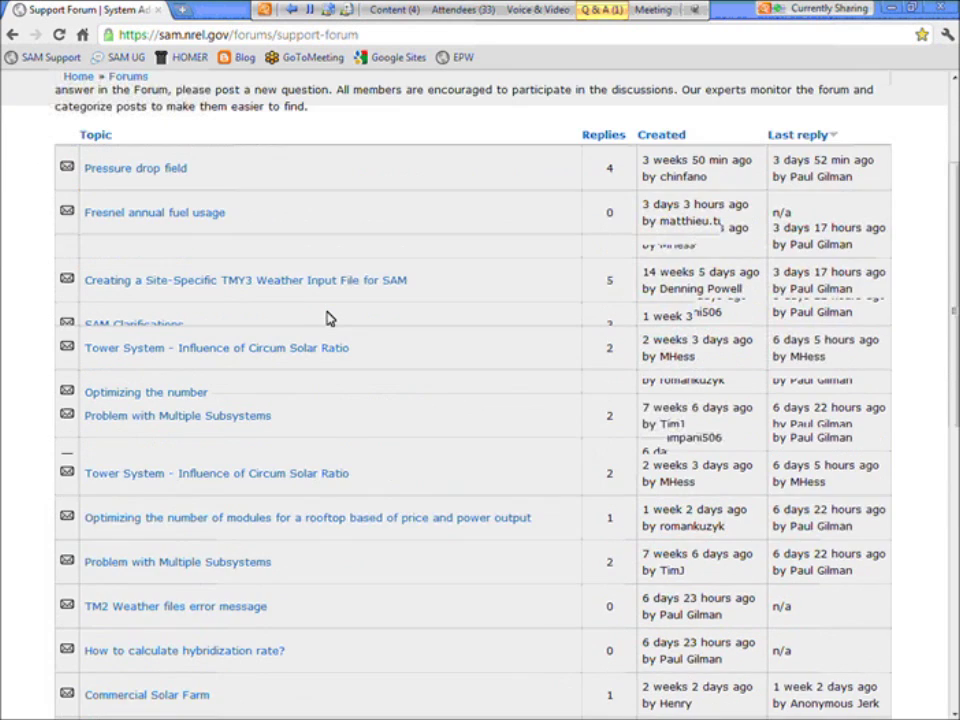
pyautogui.scroll(5, 329, 316)
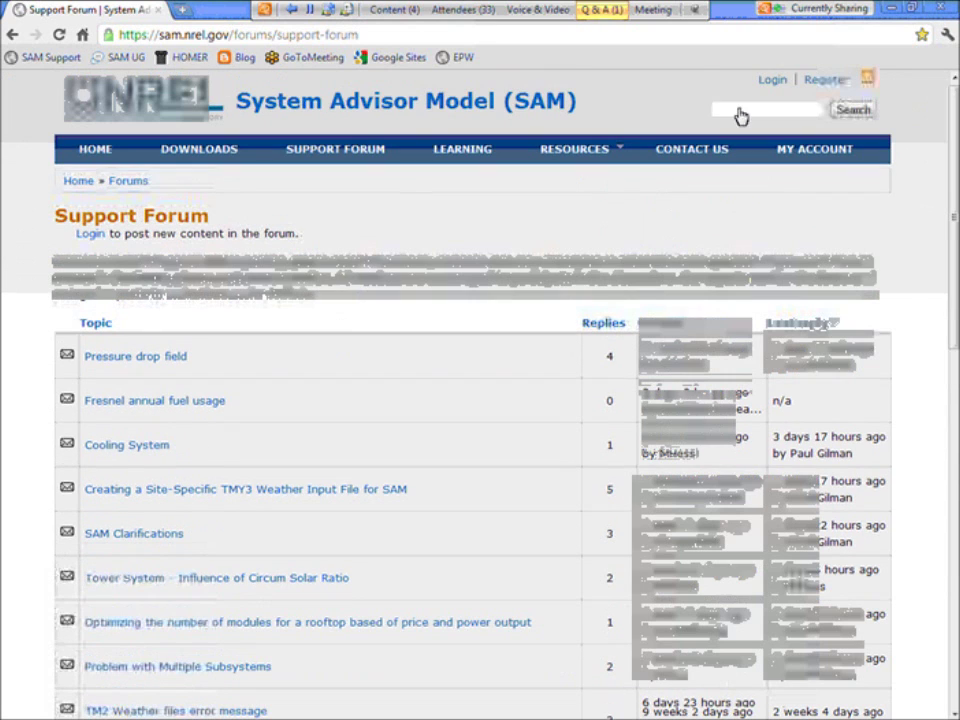
# Search the SAM website for "biopower", look through the results and return to the Support Forum.
pyautogui.click(740, 117)
pyautogui.write('biopower')
pyautogui.press('Return')
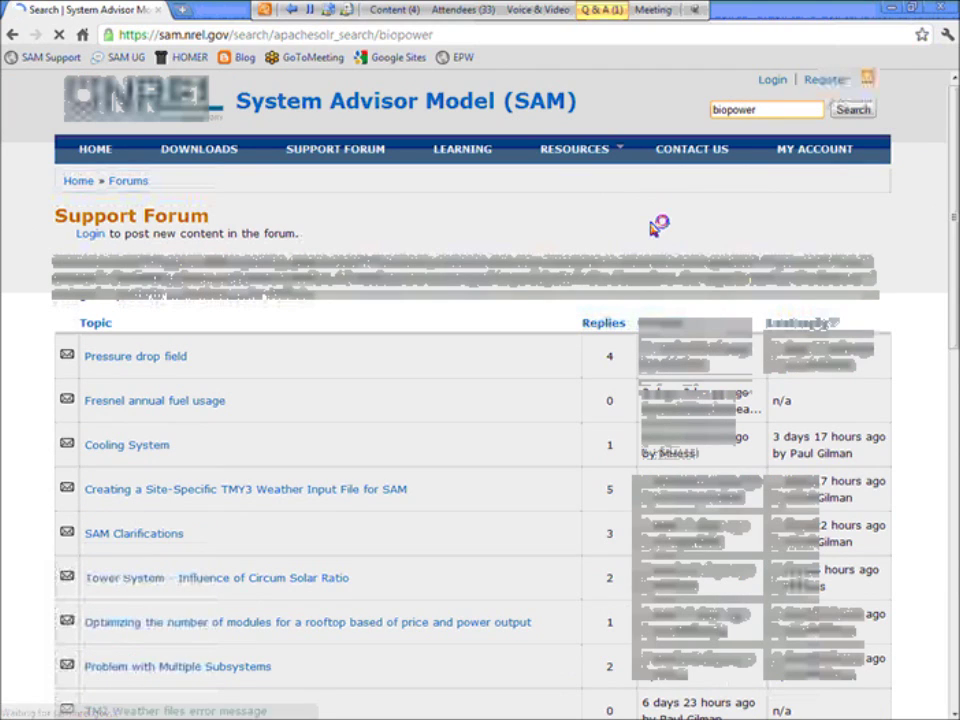
pyautogui.scroll(-3, 531, 383)
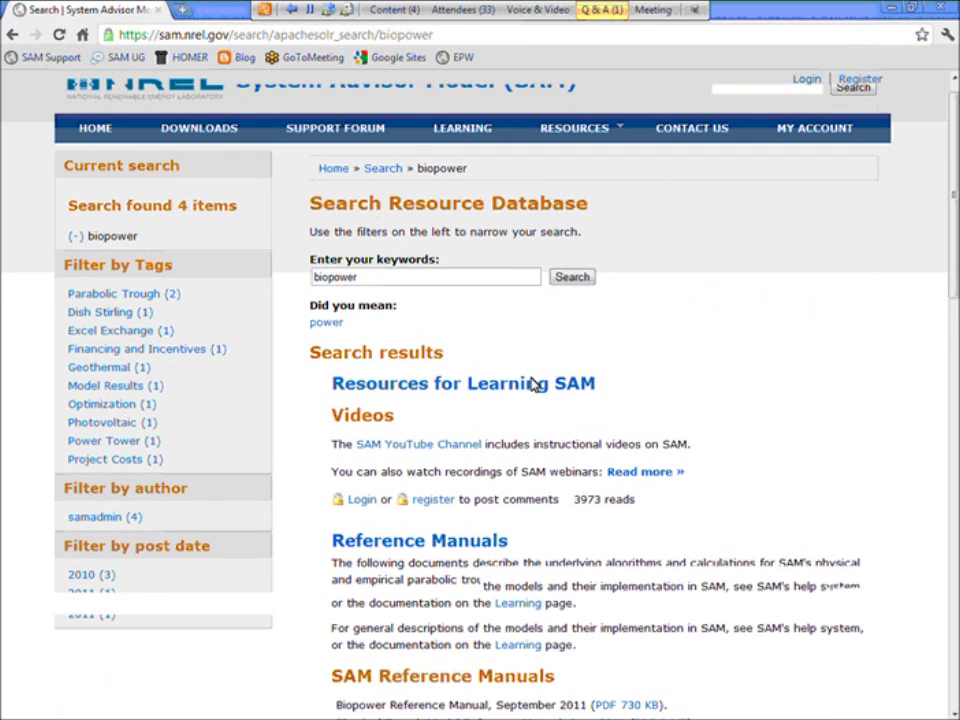
pyautogui.scroll(-5, 531, 383)
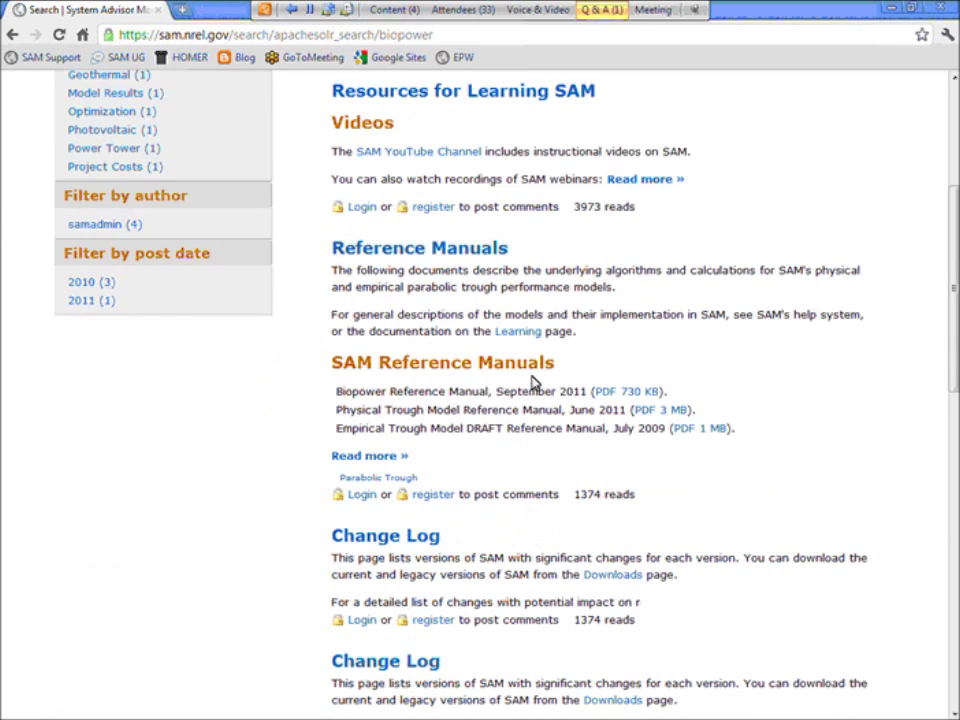
pyautogui.scroll(-10, 531, 383)
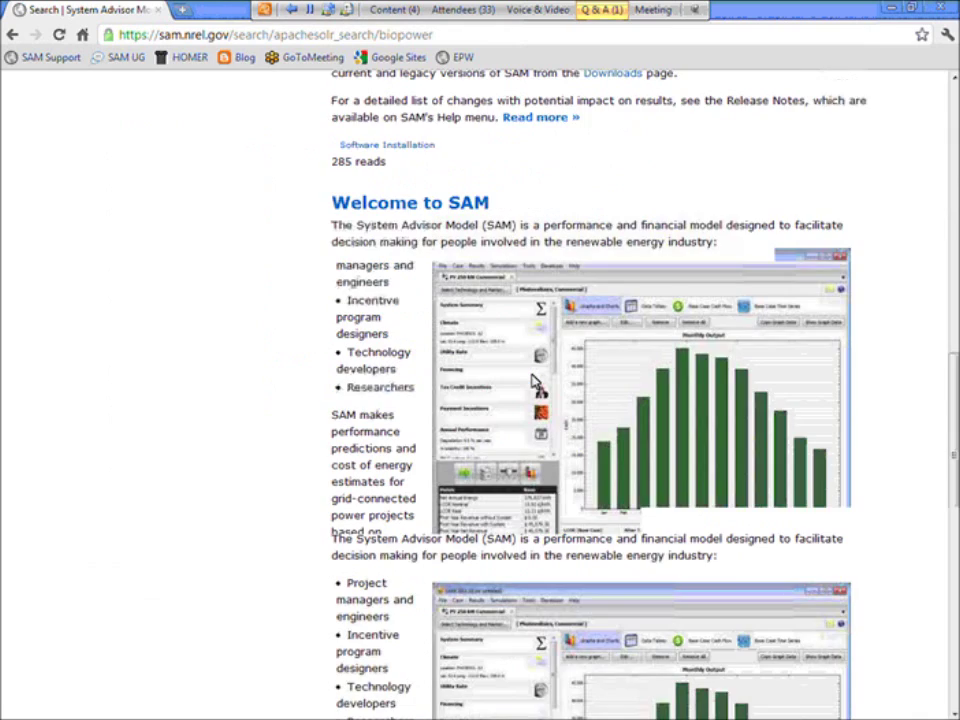
pyautogui.scroll(10, 455, 455)
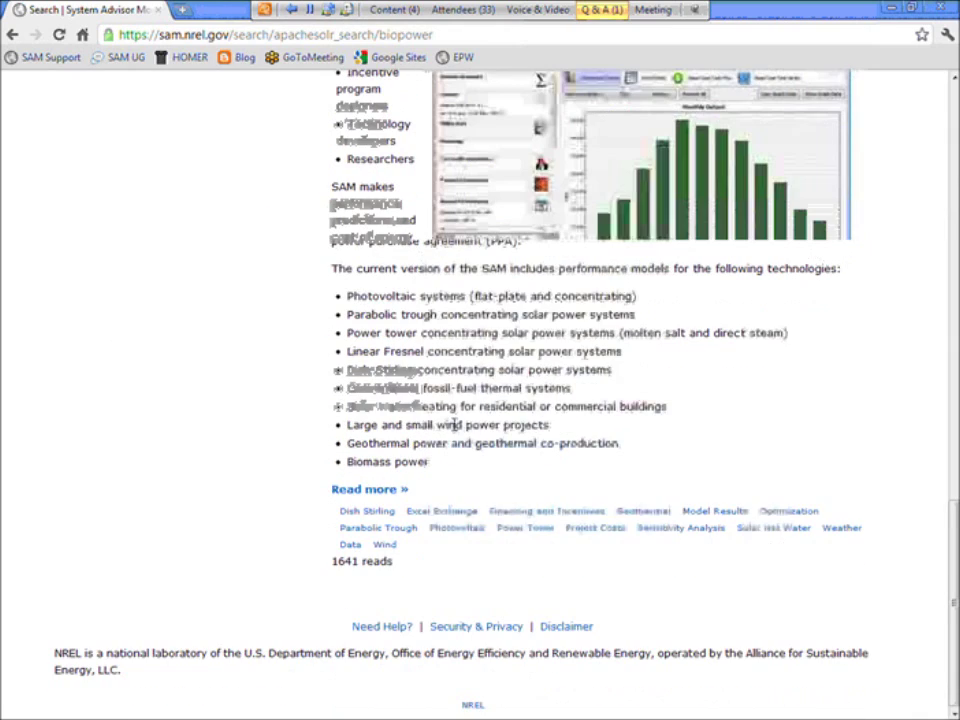
pyautogui.scroll(5, 455, 425)
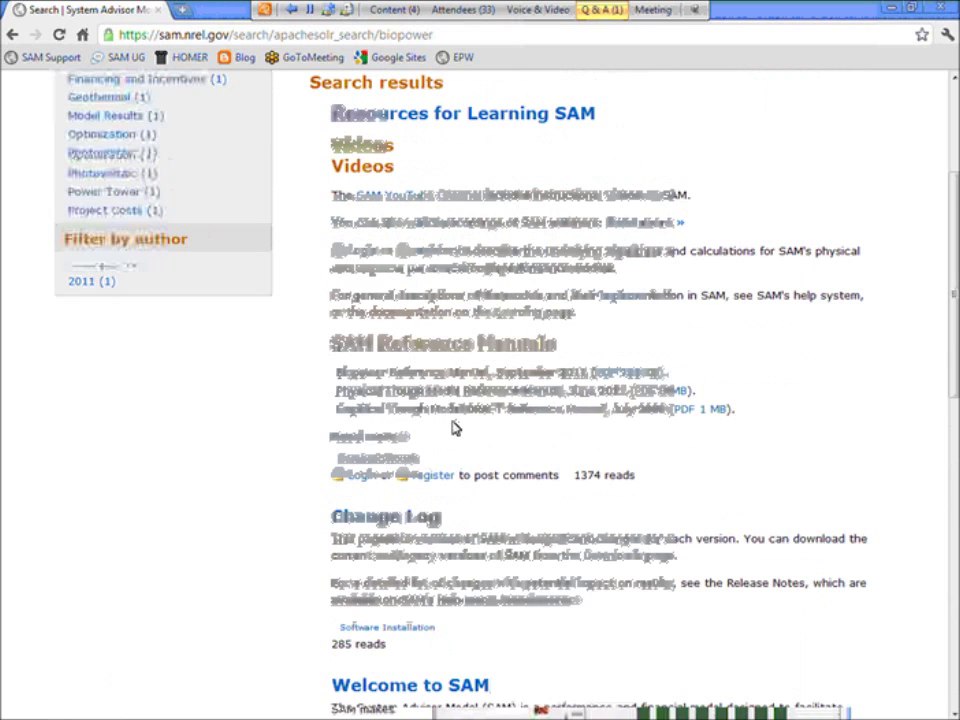
pyautogui.scroll(2, 455, 425)
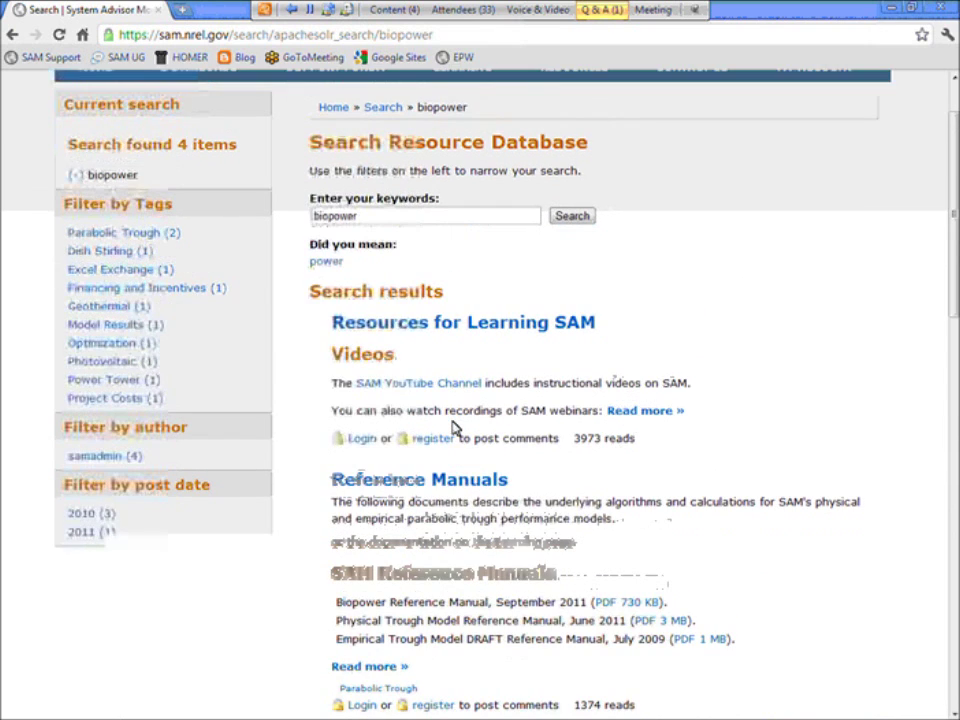
pyautogui.click(326, 150)
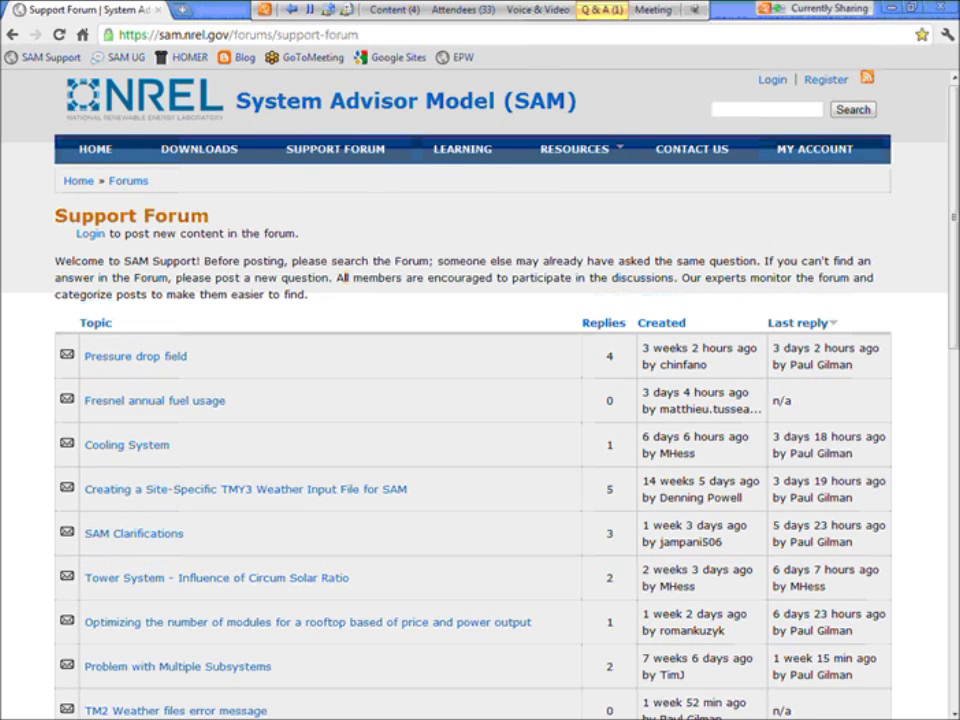
# Skim the Support Forum topics, reduce the browser and PDF windows, and switch to the SAM window.
pyautogui.scroll(-3, 480, 400)
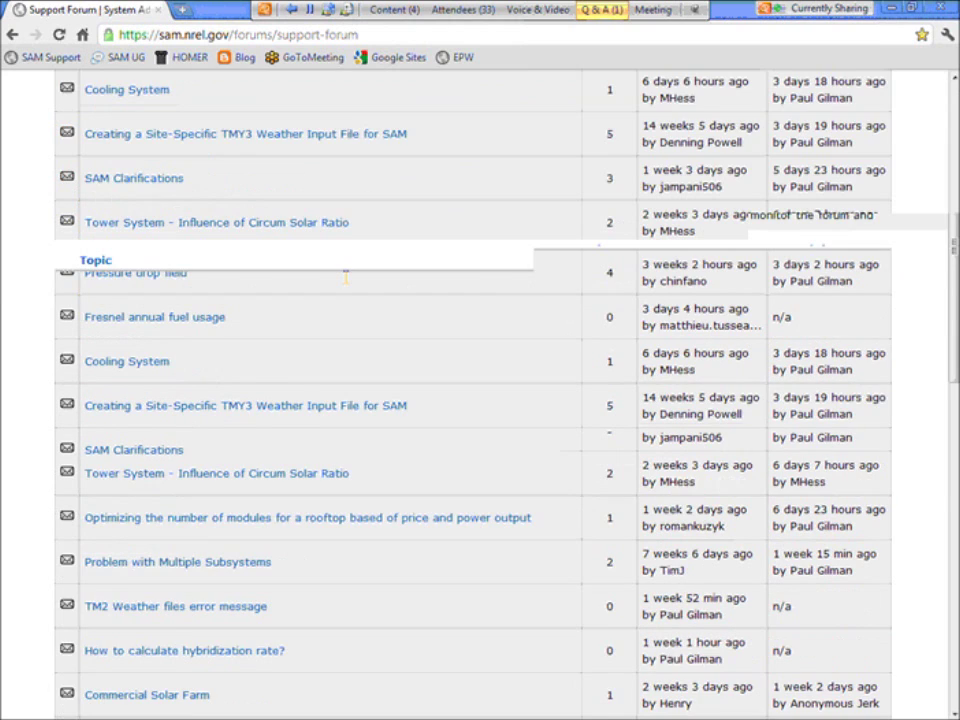
pyautogui.scroll(3, 345, 279)
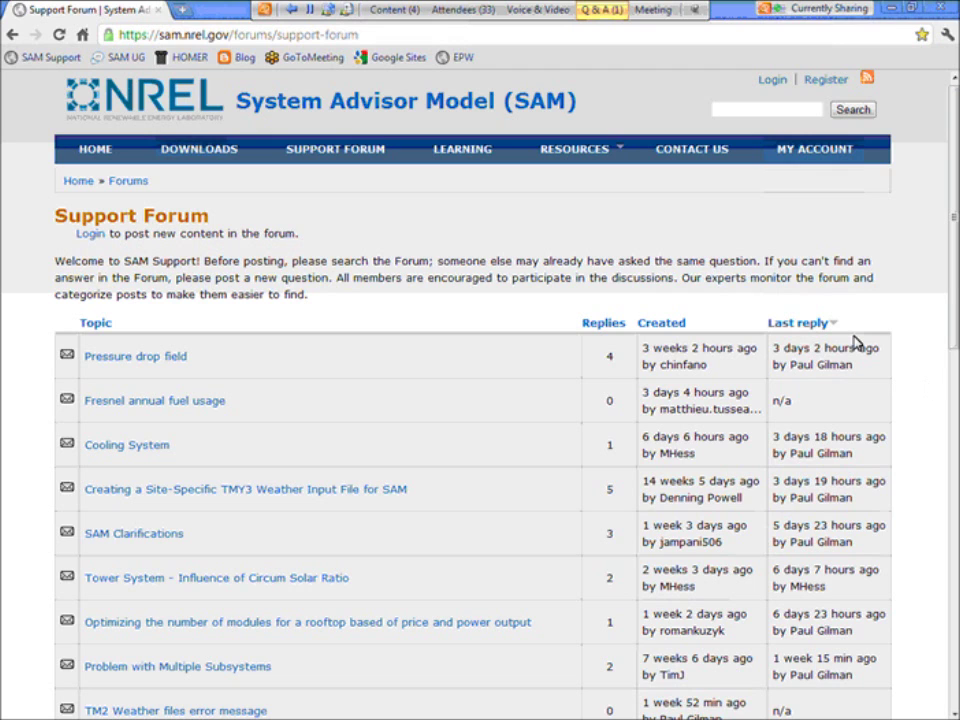
pyautogui.click(913, 9)
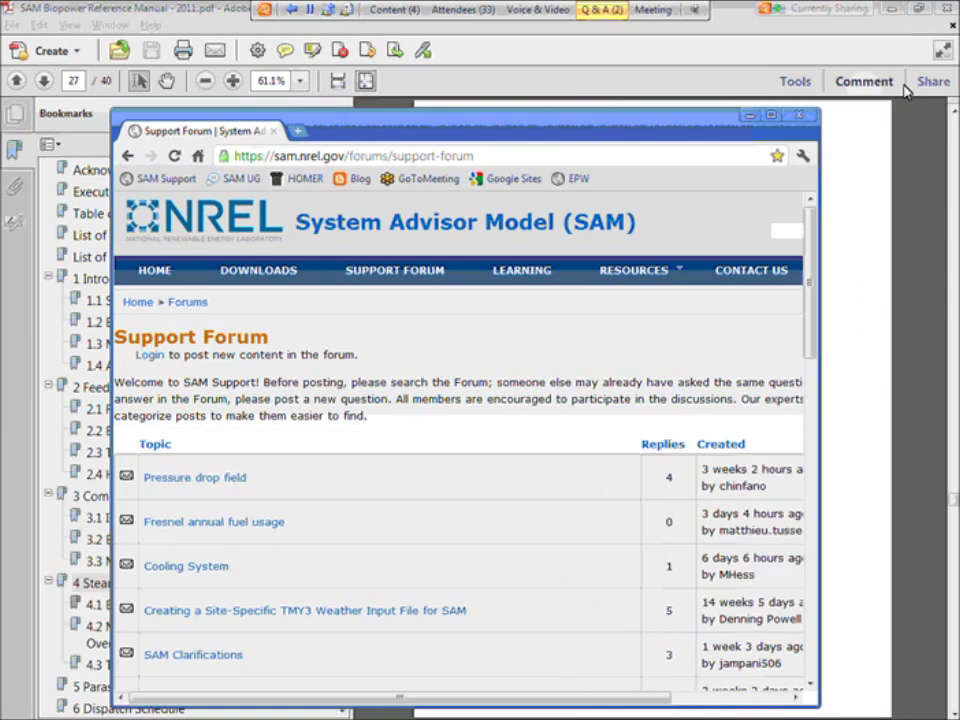
pyautogui.click(918, 9)
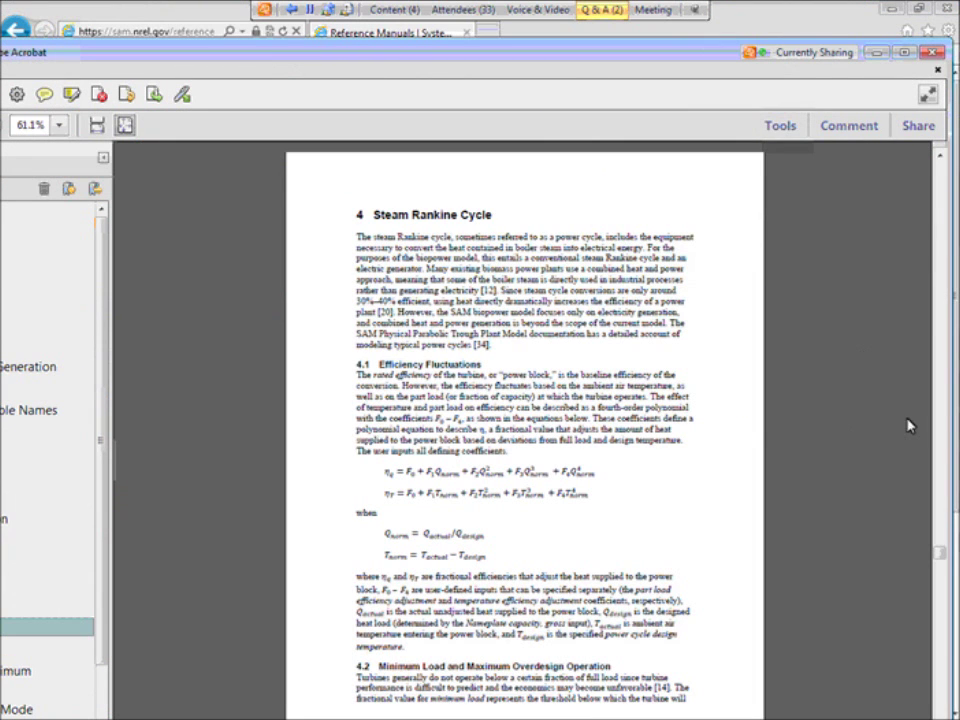
pyautogui.moveTo(955, 280)
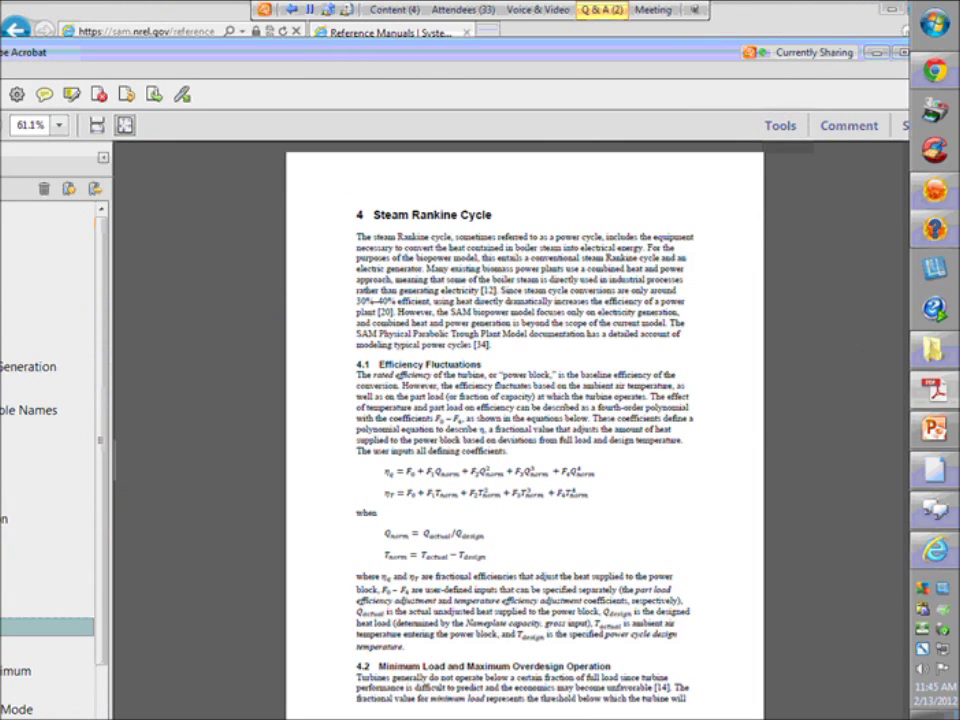
pyautogui.click(943, 205)
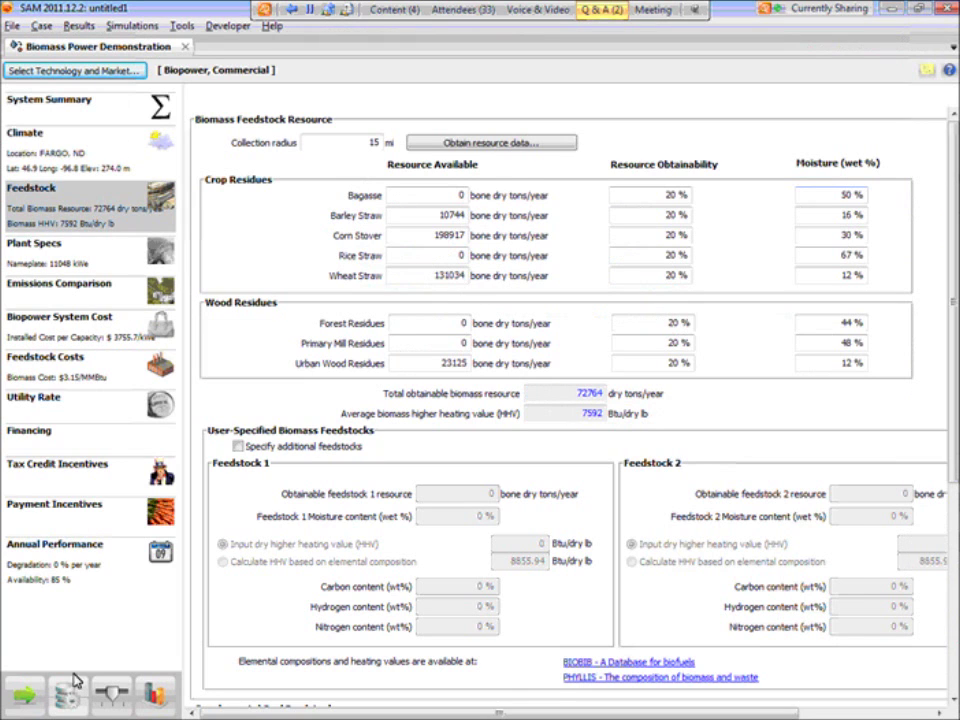
# View the results graph of percent change in byproducts and emissions from displacing an equivalent fossil fuel power plant.
pyautogui.click(75, 302)
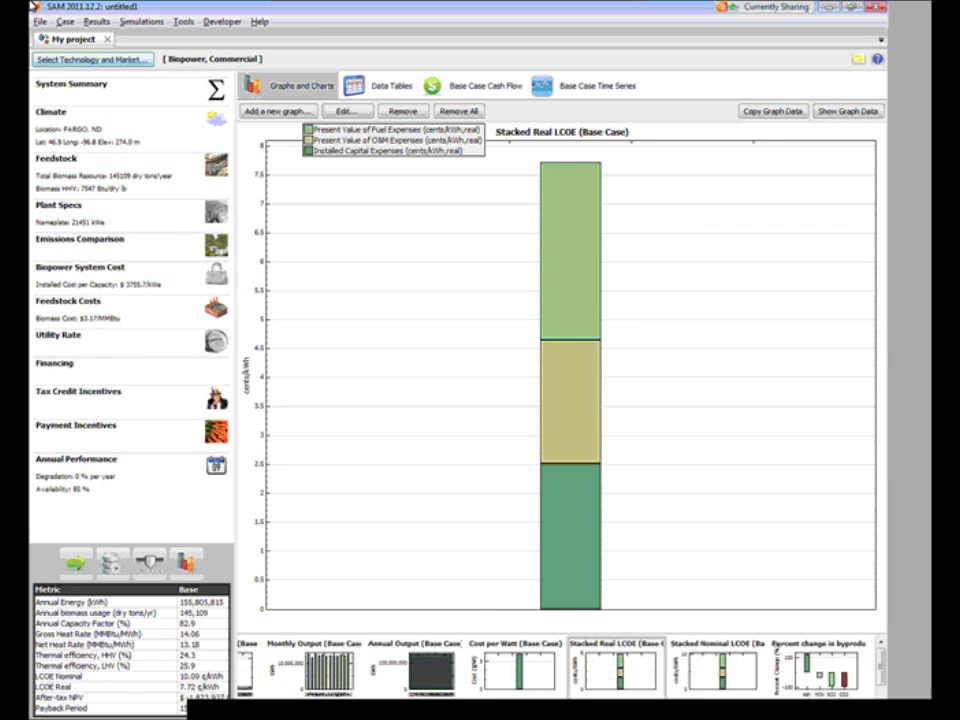
pyautogui.click(778, 650)
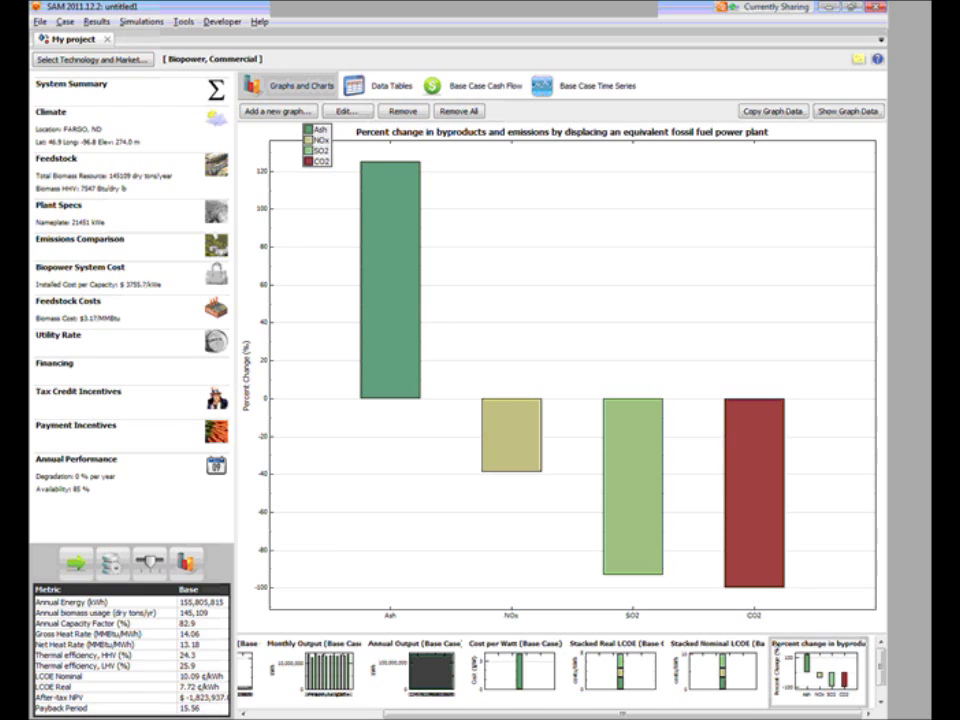
pyautogui.hscroll(-3, 555, 672)
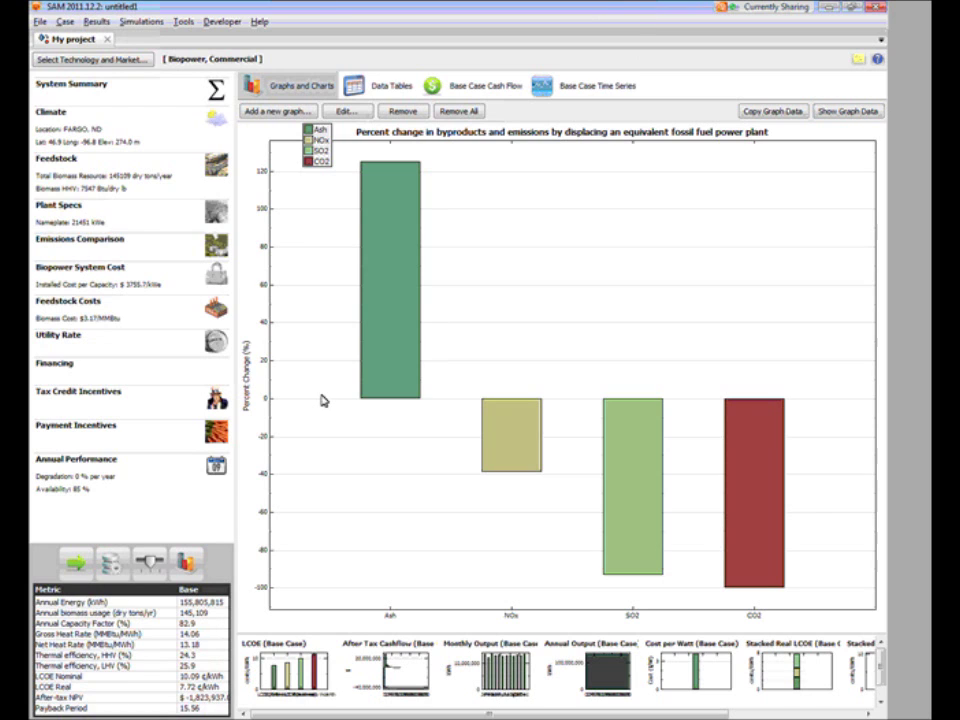
# View the Climate page, request feedstock resource data for the 20 mi collection radius, and decline applying it to the case.
pyautogui.click(90, 138)
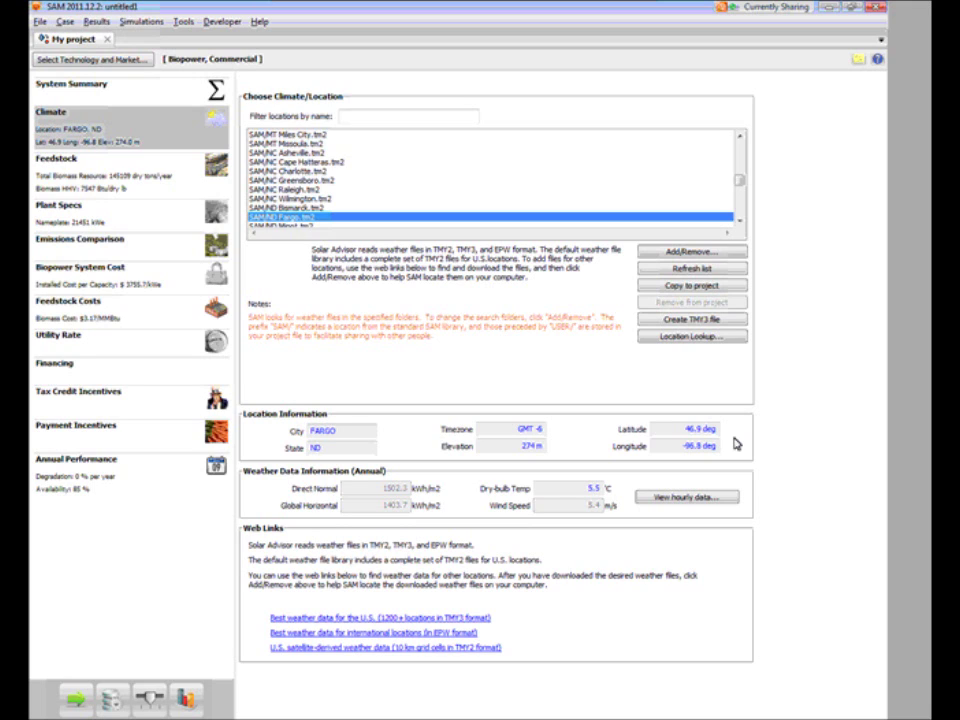
pyautogui.click(133, 178)
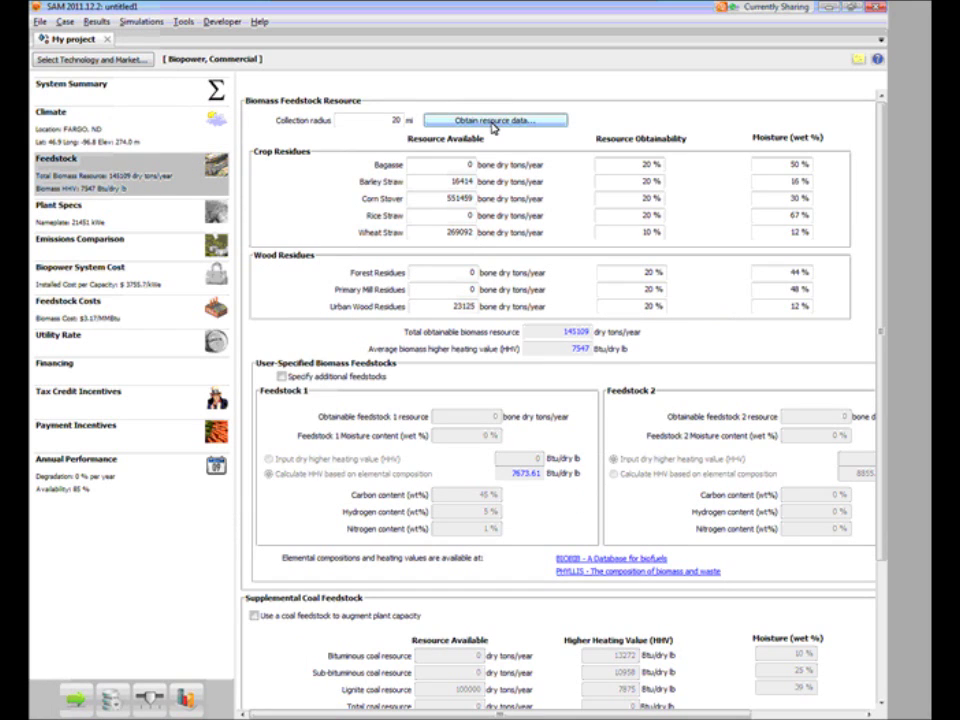
pyautogui.click(492, 121)
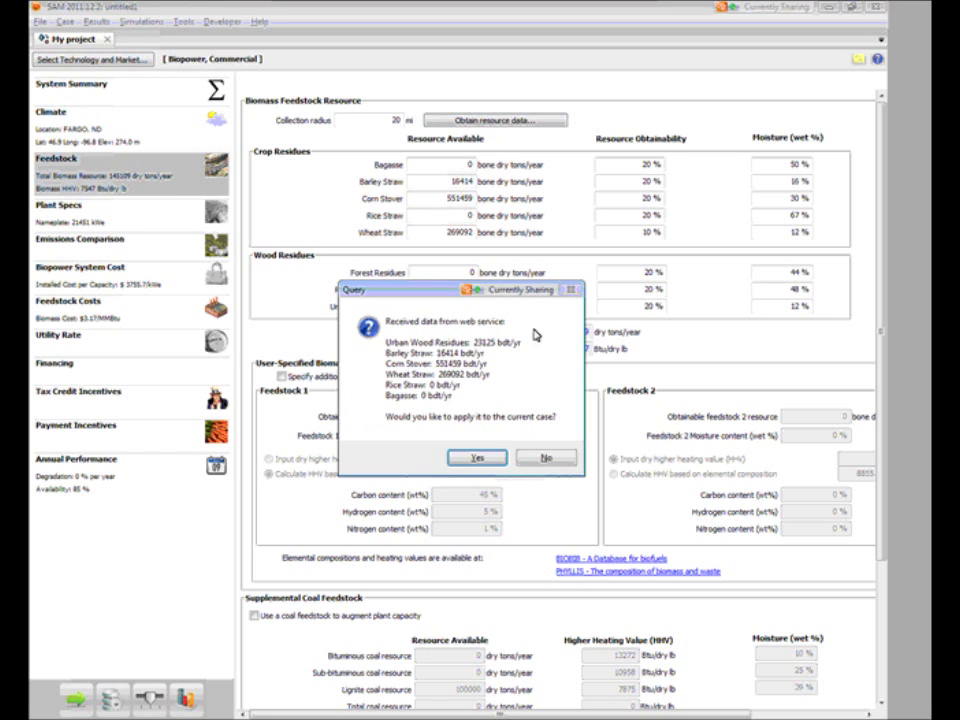
pyautogui.click(545, 460)
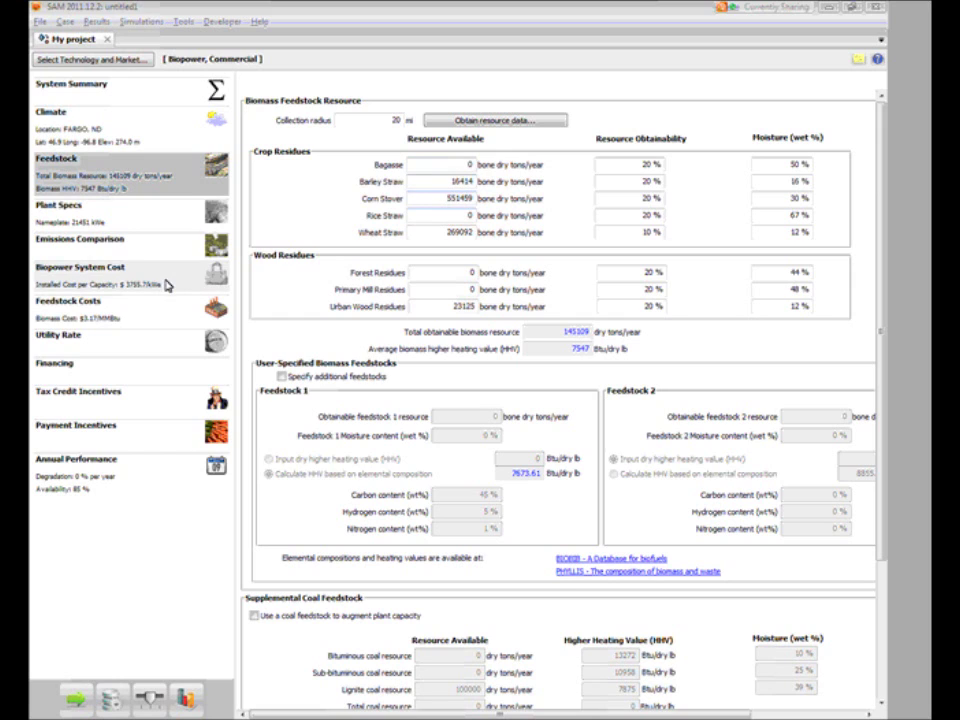
# Review the Emissions Comparison inputs and add the single value NOx produced (tons/yr) to the base case results data table.
pyautogui.click(86, 254)
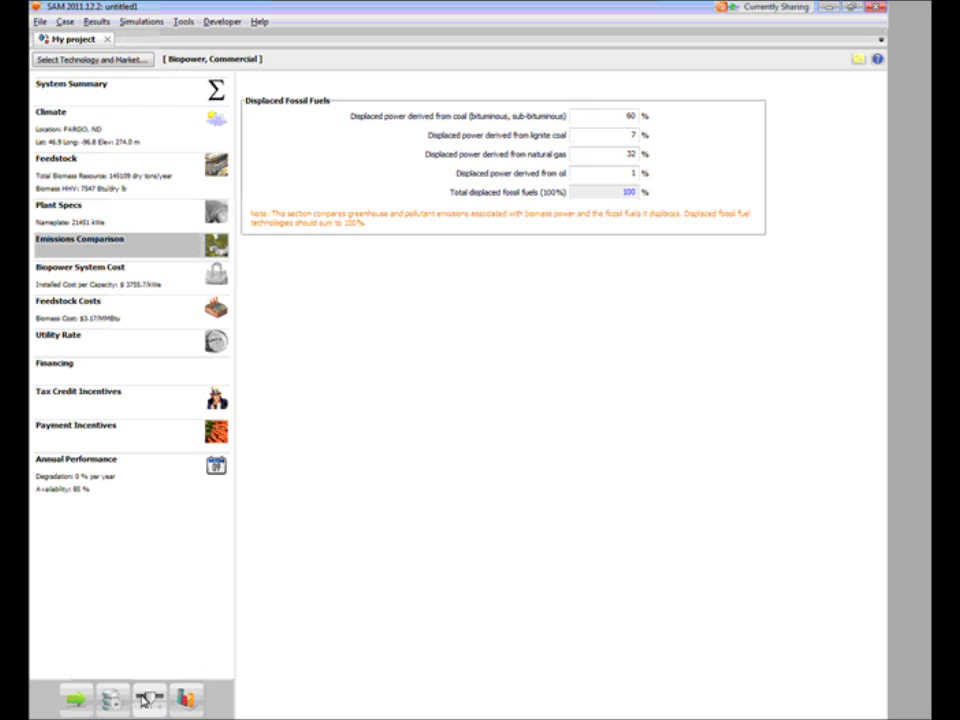
pyautogui.click(198, 698)
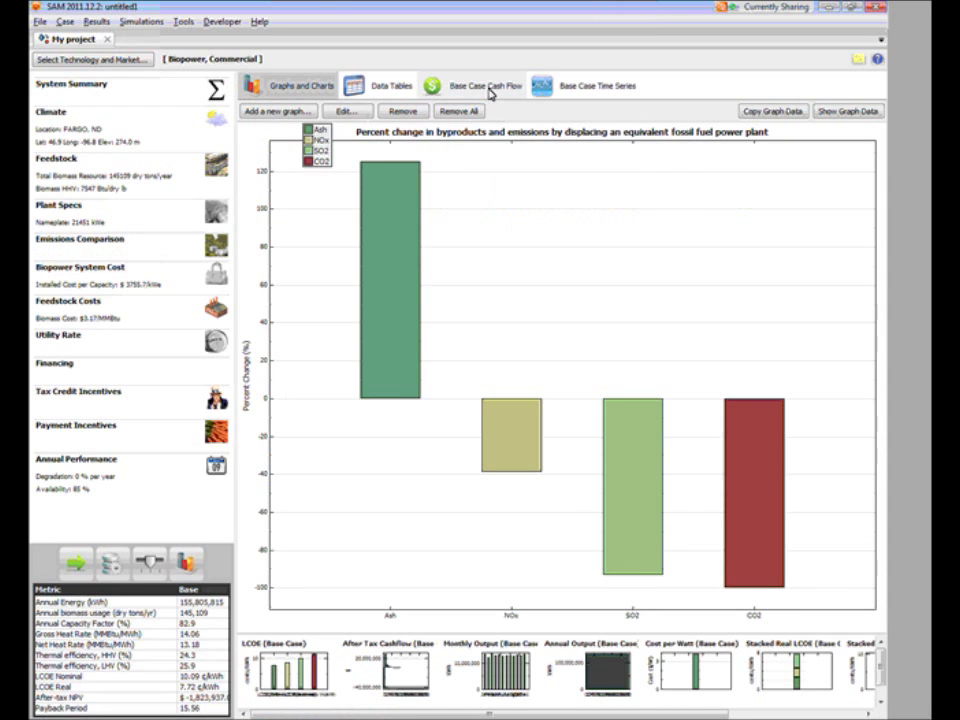
pyautogui.click(378, 88)
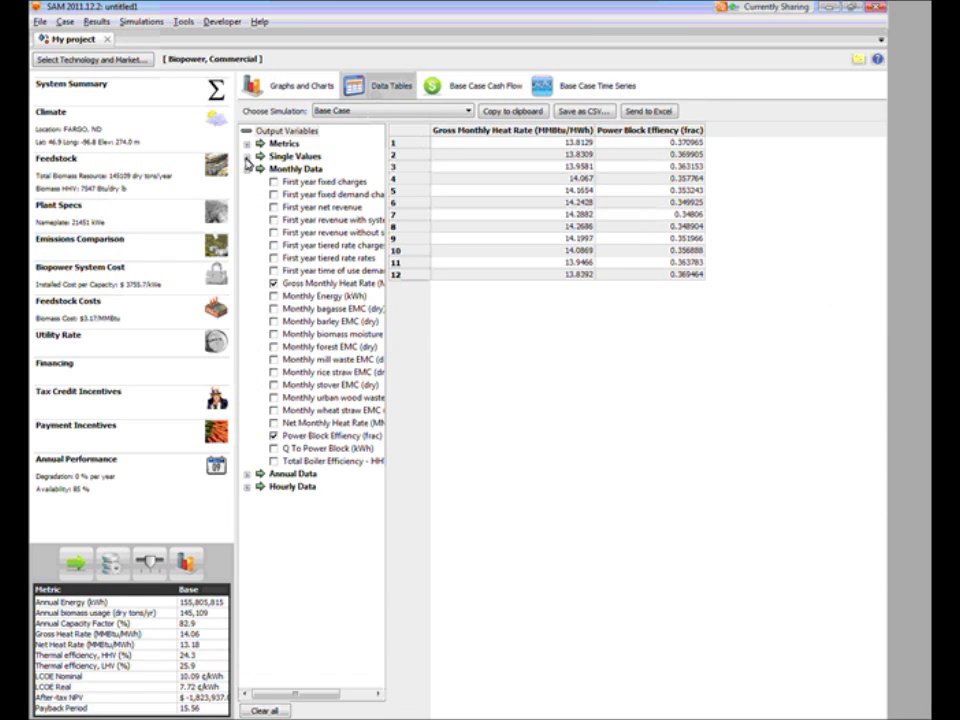
pyautogui.click(247, 157)
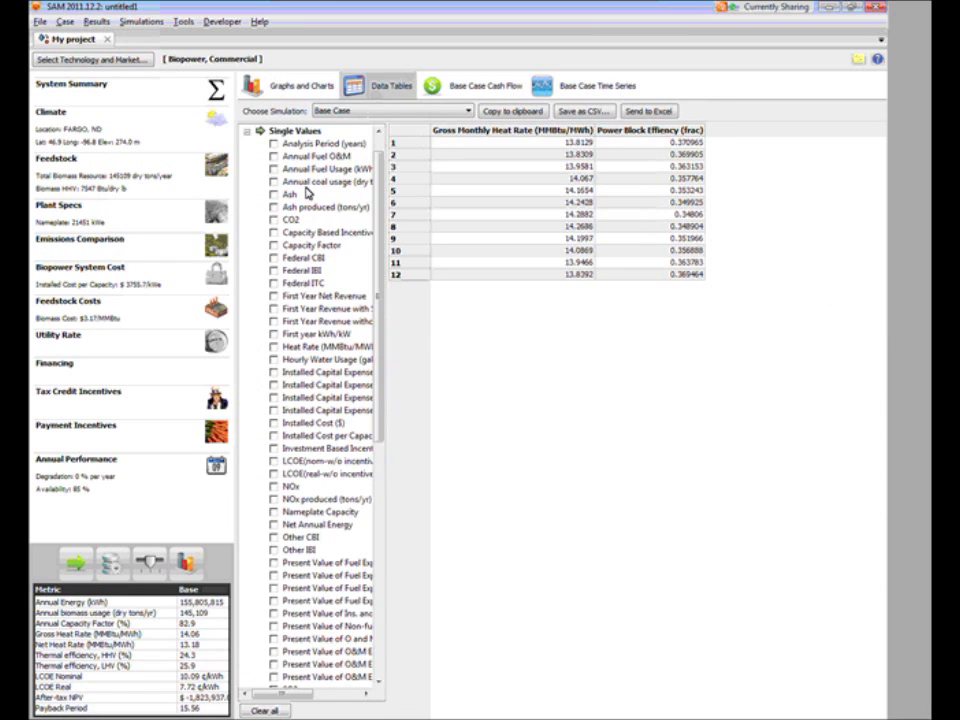
pyautogui.click(273, 499)
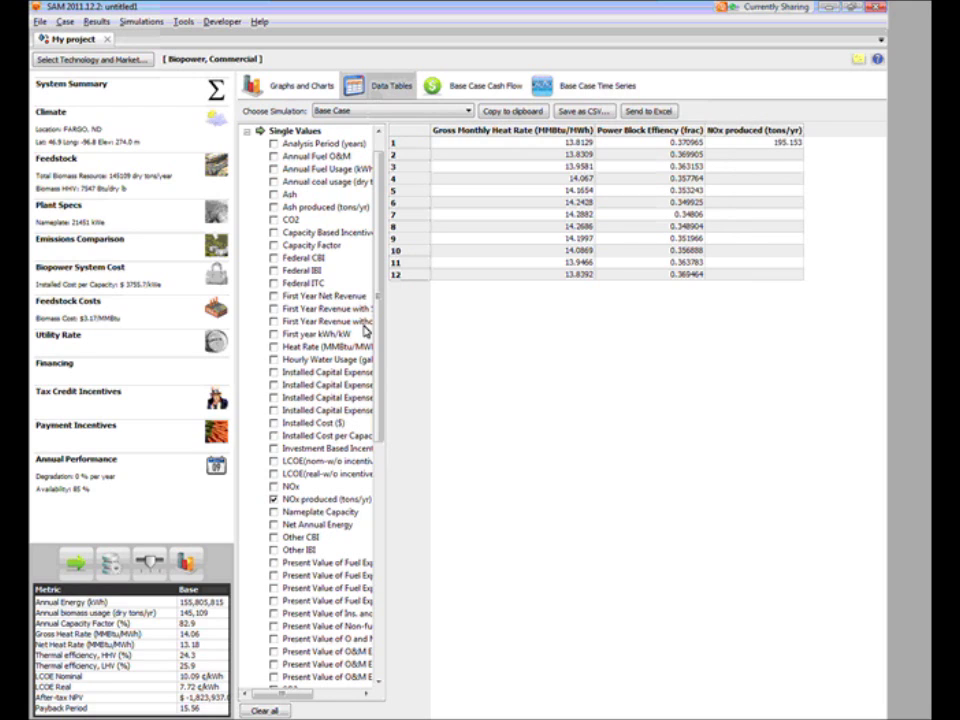
# Look through the Single Values and Monthly Data output variables and return to the byproducts and emissions graph.
pyautogui.moveTo(381, 279); pyautogui.dragTo(381, 297)
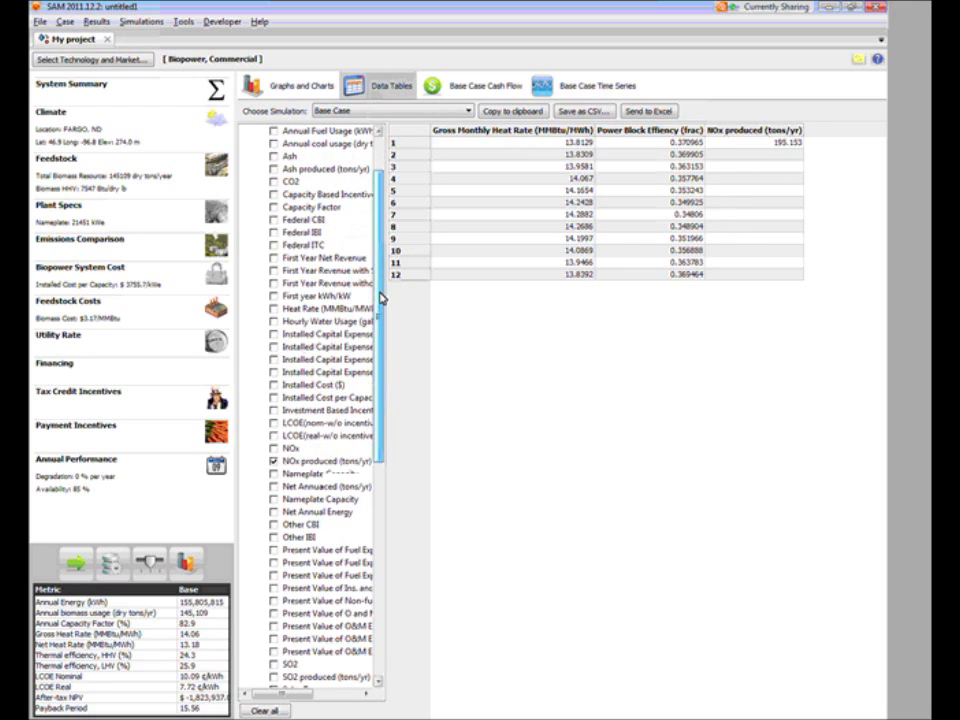
pyautogui.scroll(2, 381, 240)
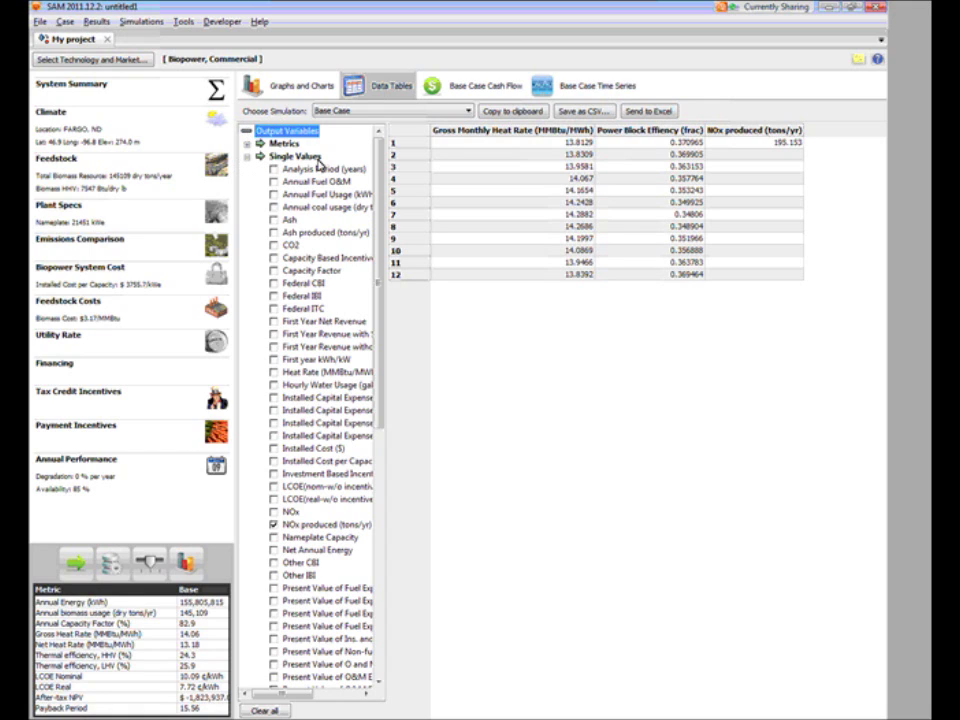
pyautogui.scroll(-1, 375, 162)
pyautogui.scroll(-8, 380, 160)
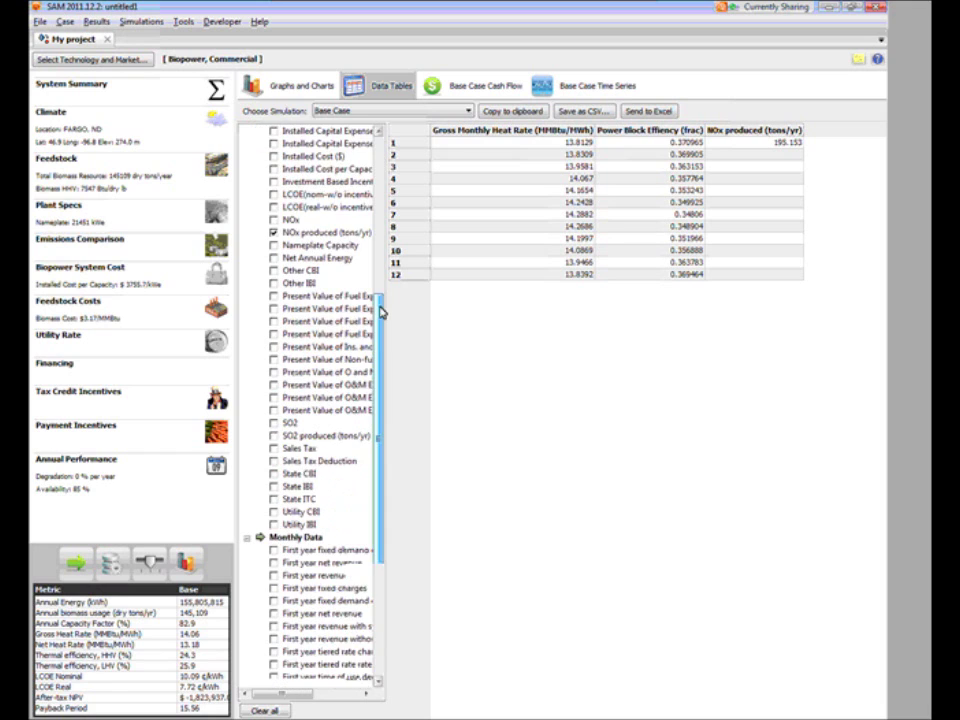
pyautogui.scroll(9, 386, 190)
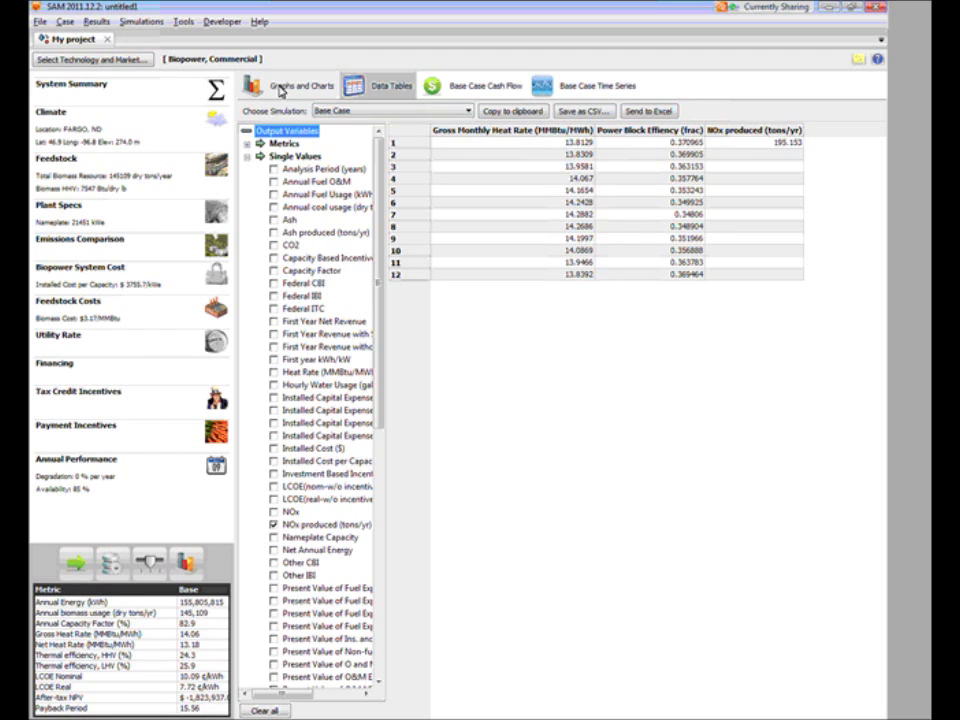
pyautogui.click(281, 88)
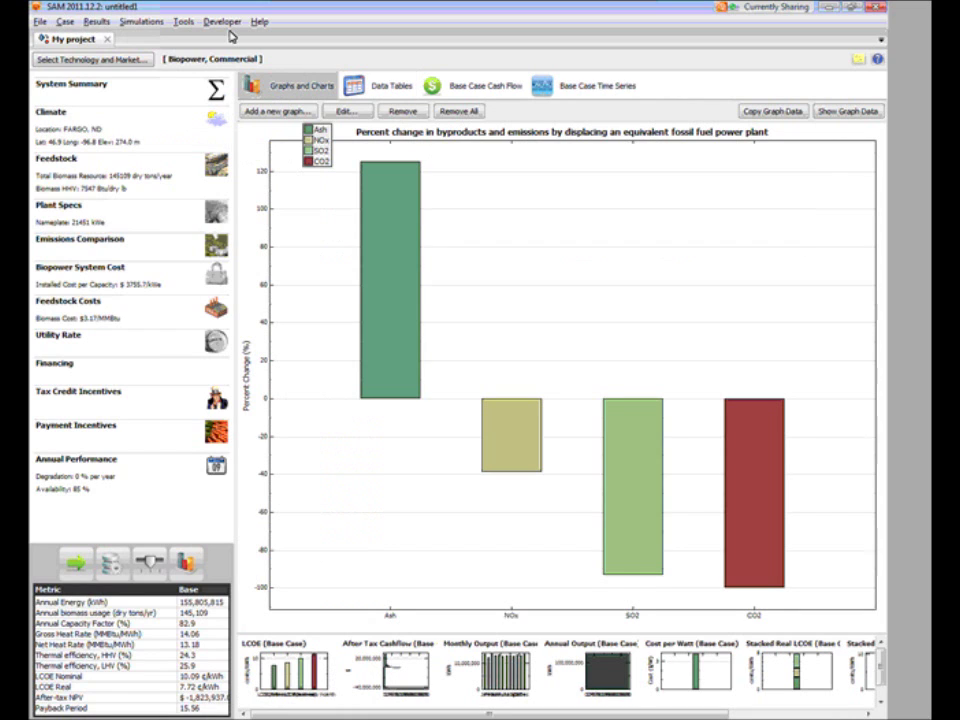
# Review the Climate, System Summary and Emissions Comparison input pages.
pyautogui.click(128, 148)
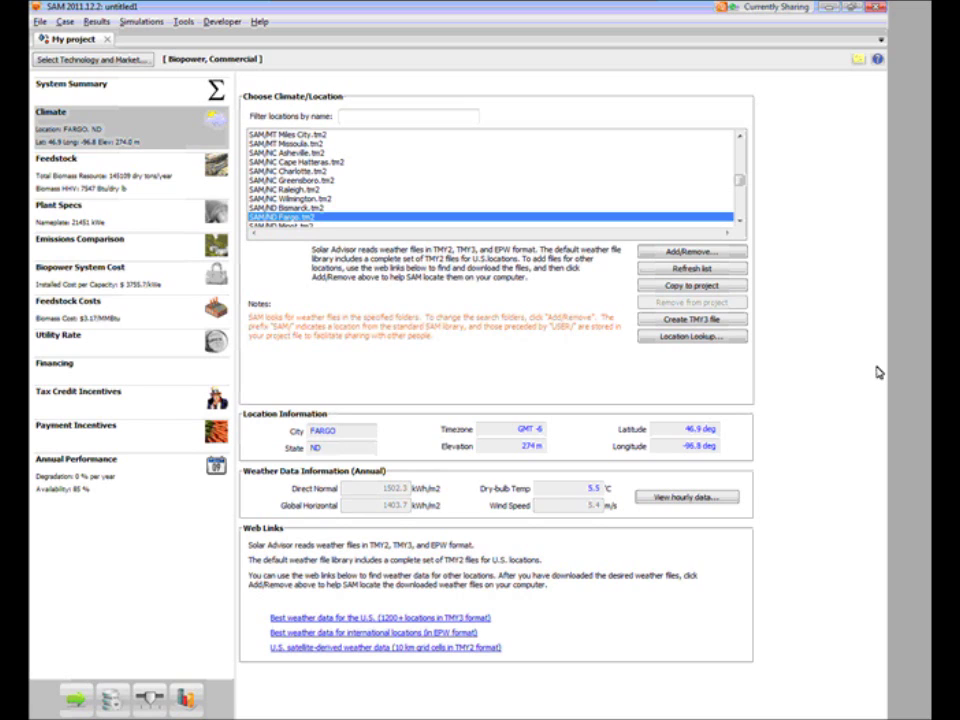
pyautogui.click(105, 88)
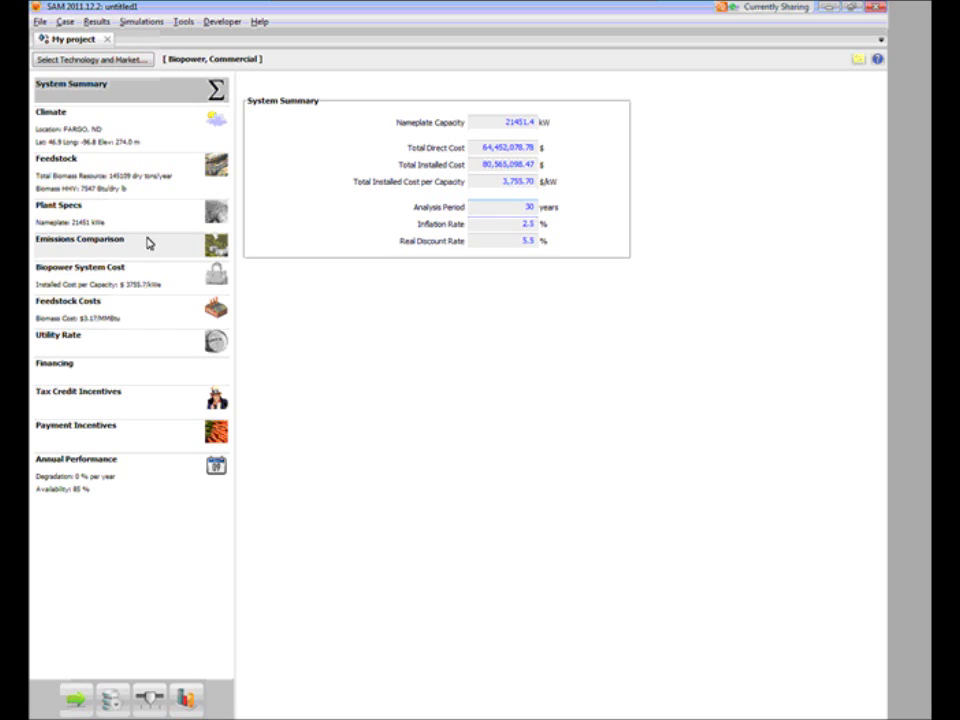
pyautogui.click(82, 251)
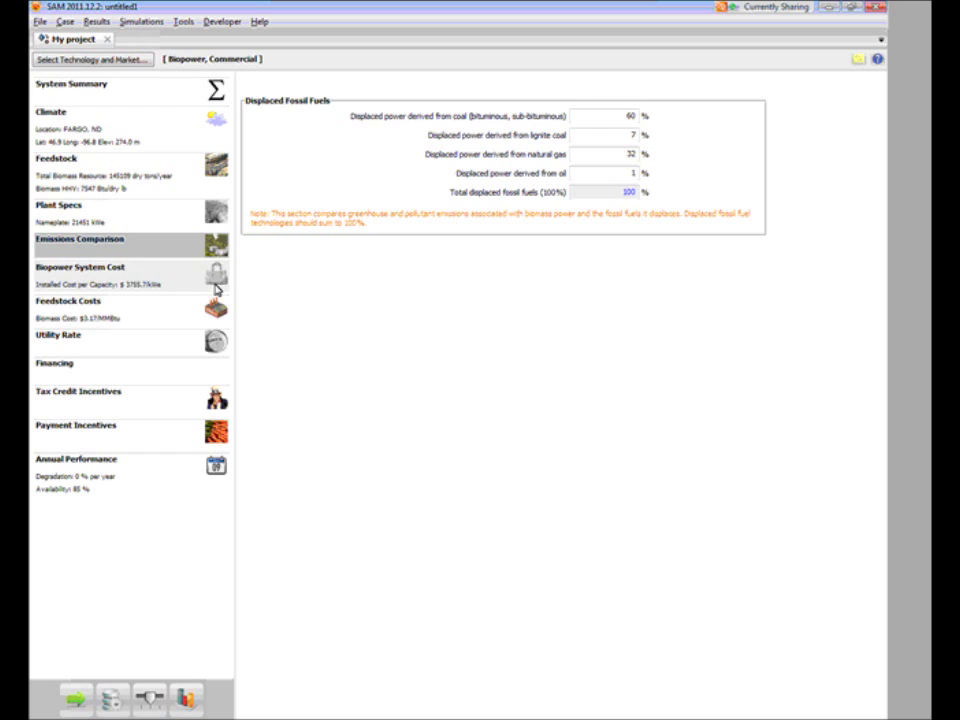